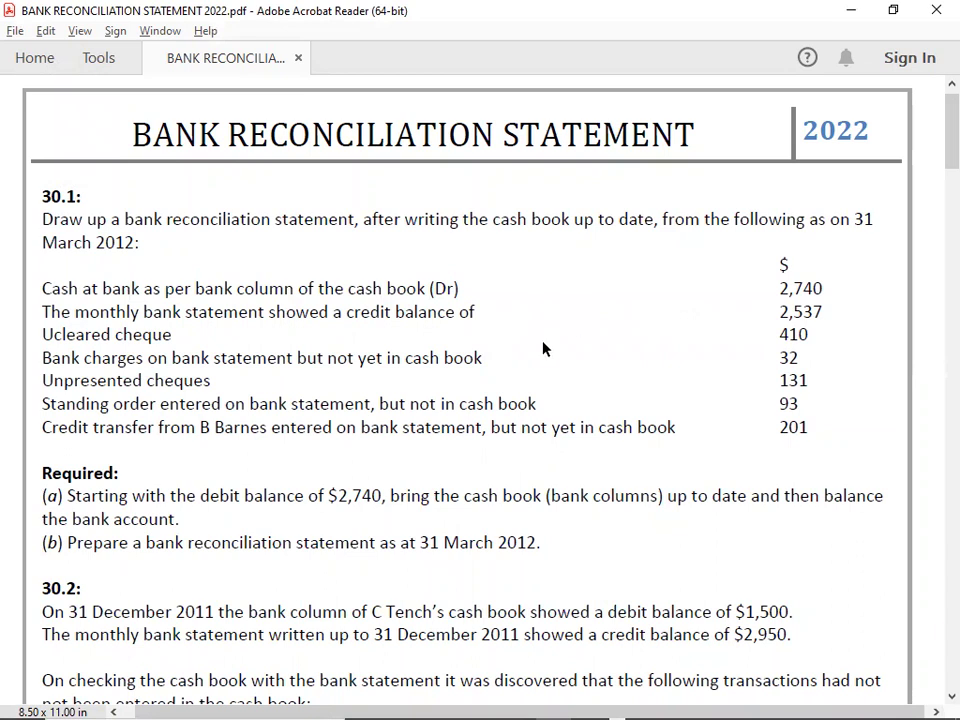
Highlight "(Dr)" in the cash book line and "credit" in the bank statement line of exercise 30.1
drag(431, 288, 460, 287)
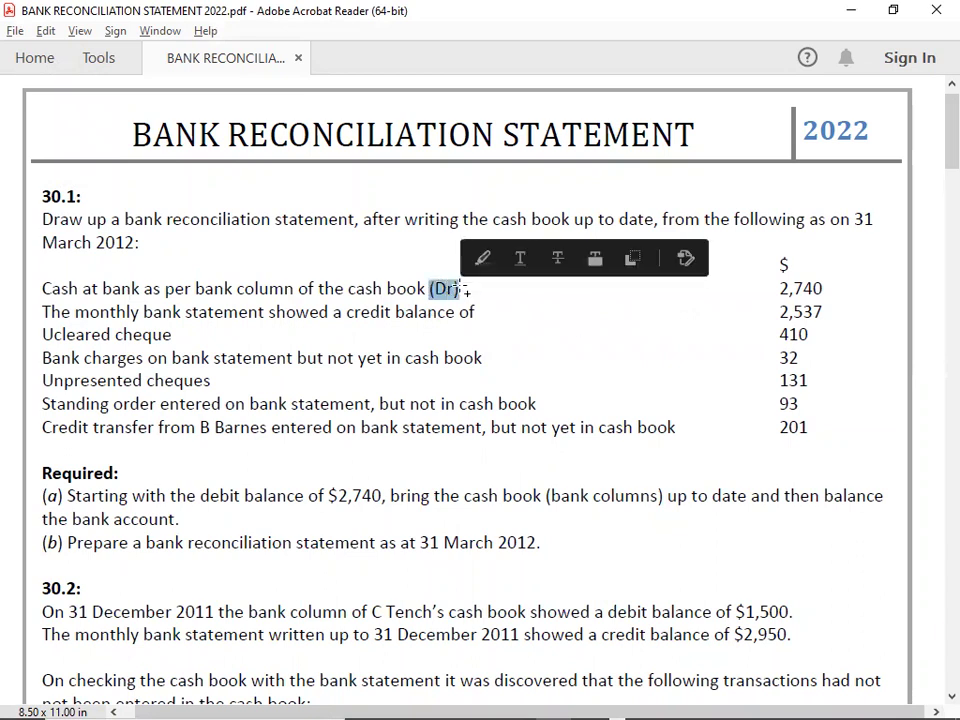
click(482, 259)
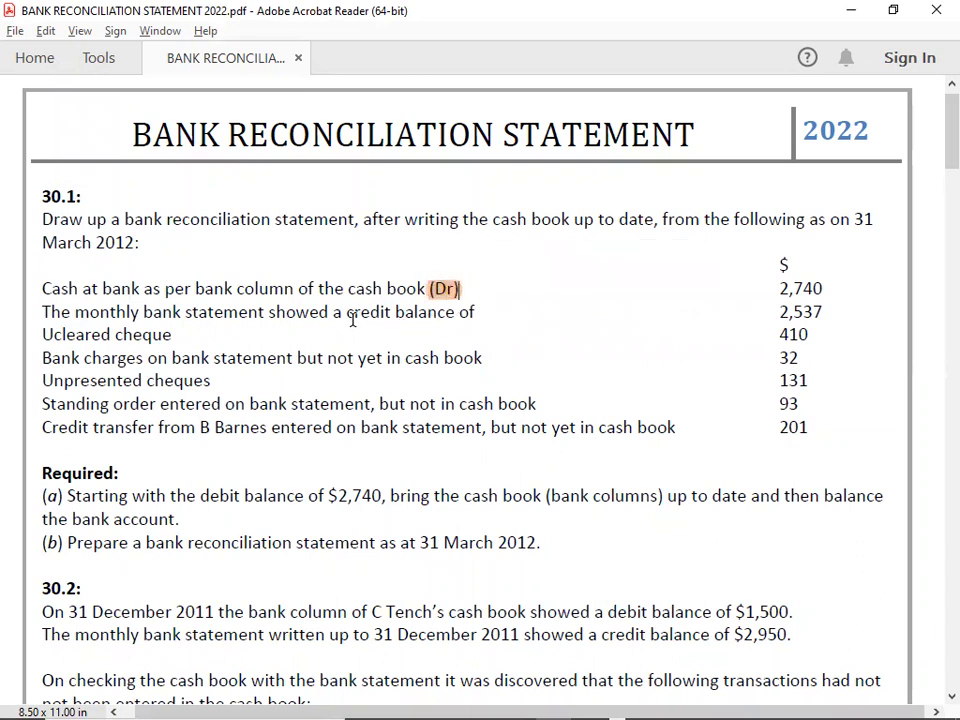
drag(346, 313, 394, 314)
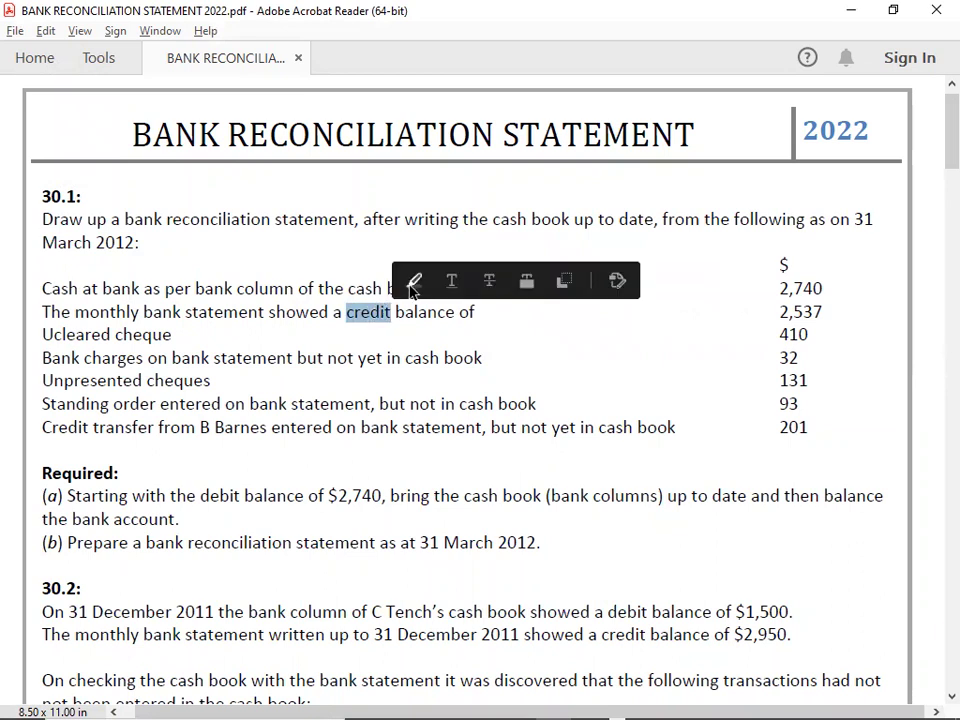
click(414, 281)
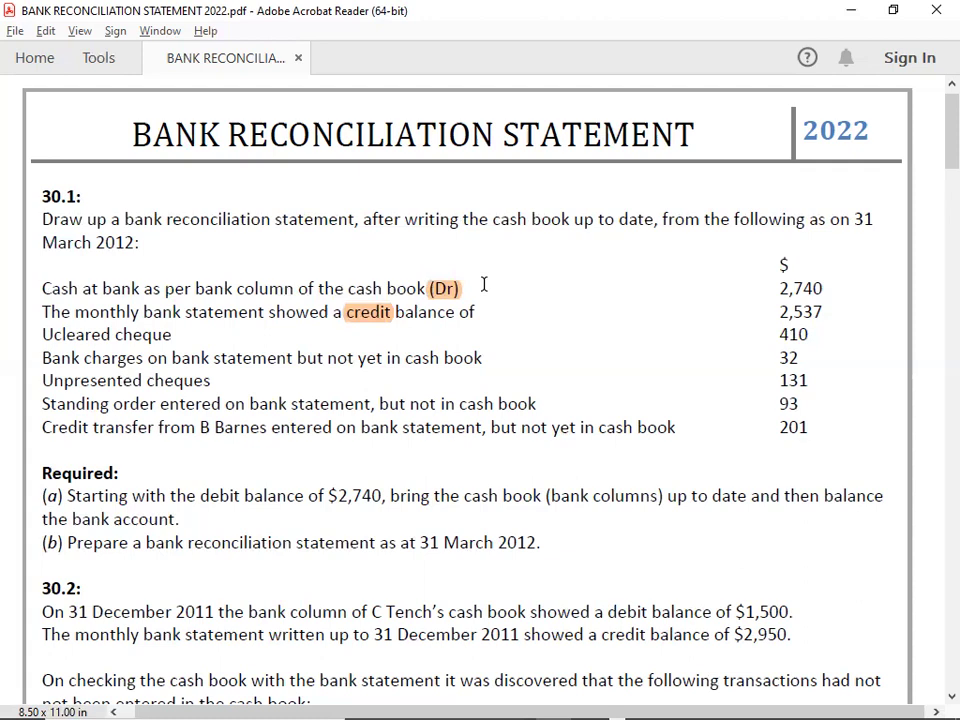
Switch to the BANK RECONCILIATION STATEMENT workbook in Excel and select cell C269
key(alt+Tab)
key(Tab)
key(Tab)
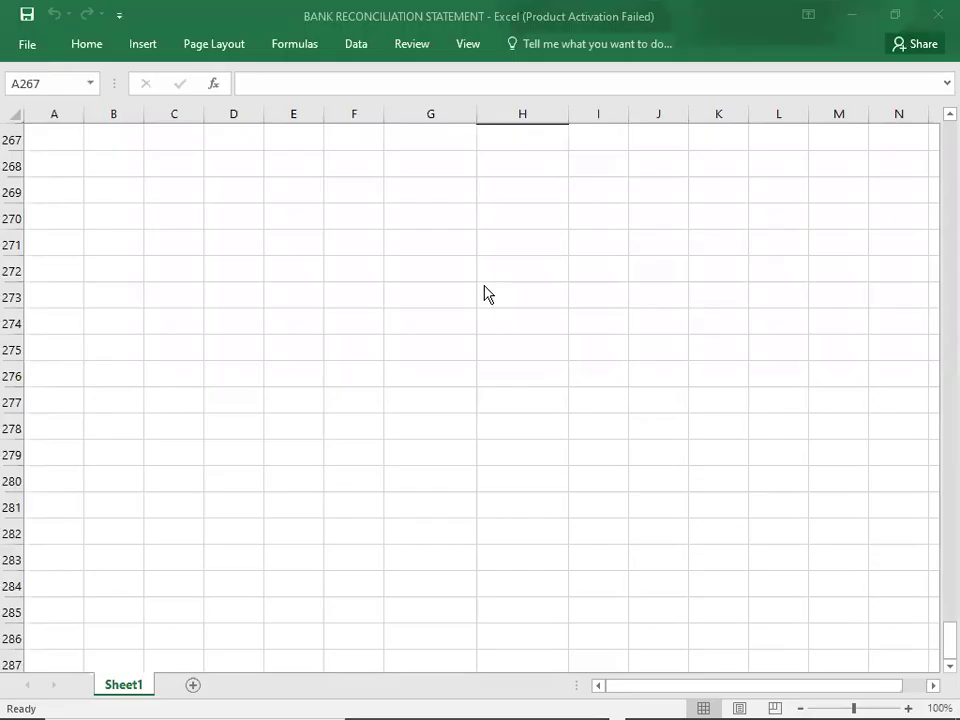
click(160, 190)
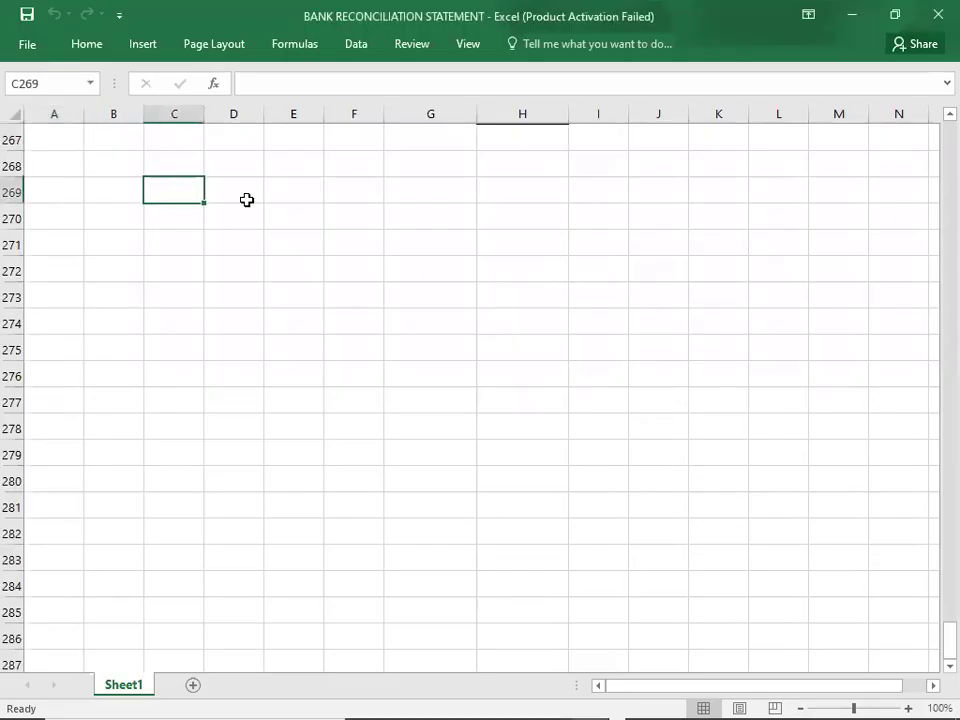
text(CASH BOOK)
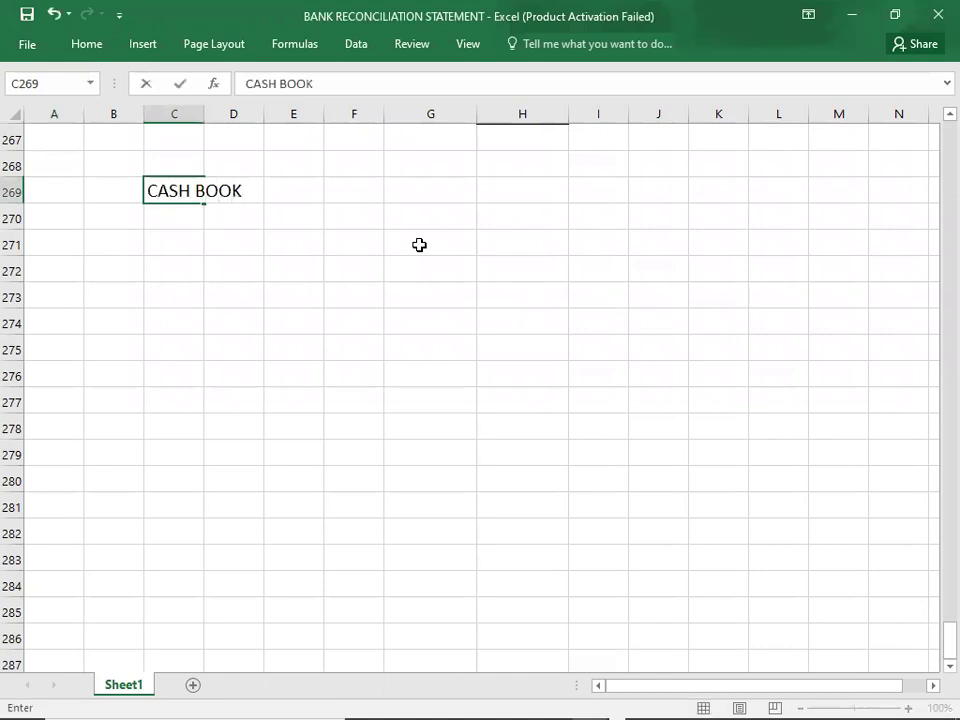
key(BackSpace)
key(BackSpace)
key(BackSpace)
key(BackSpace)
key(BackSpace)
key(BackSpace)
key(BackSpace)
key(BackSpace)
key(BackSpace)
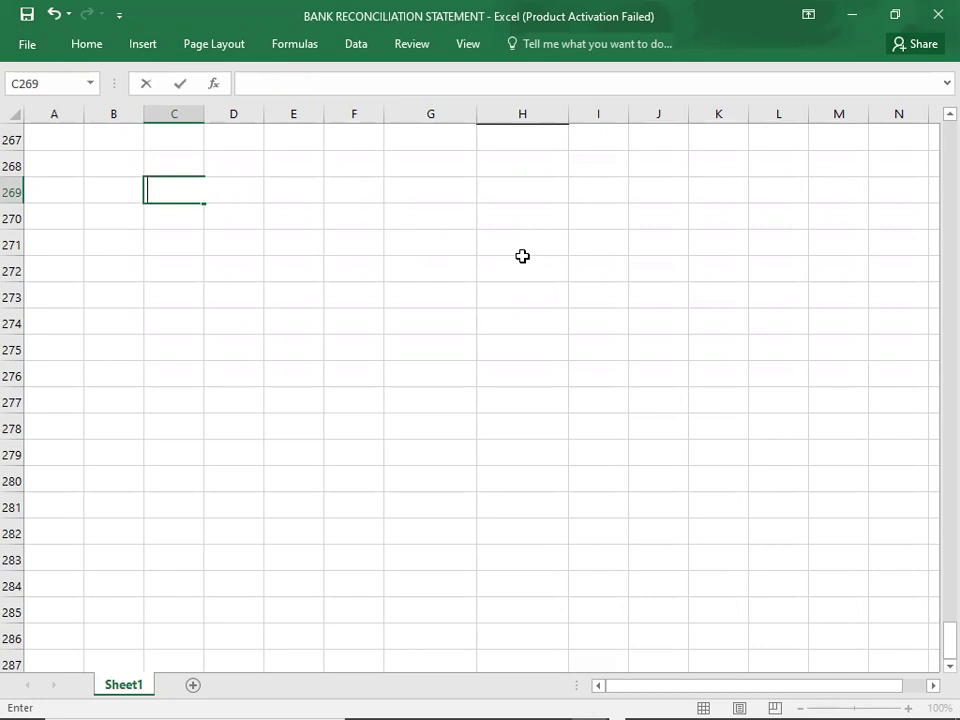
Enter the heading ABC CO. in cell C269 and the heading MCB BANK in cell J269
text(ABC CO.)
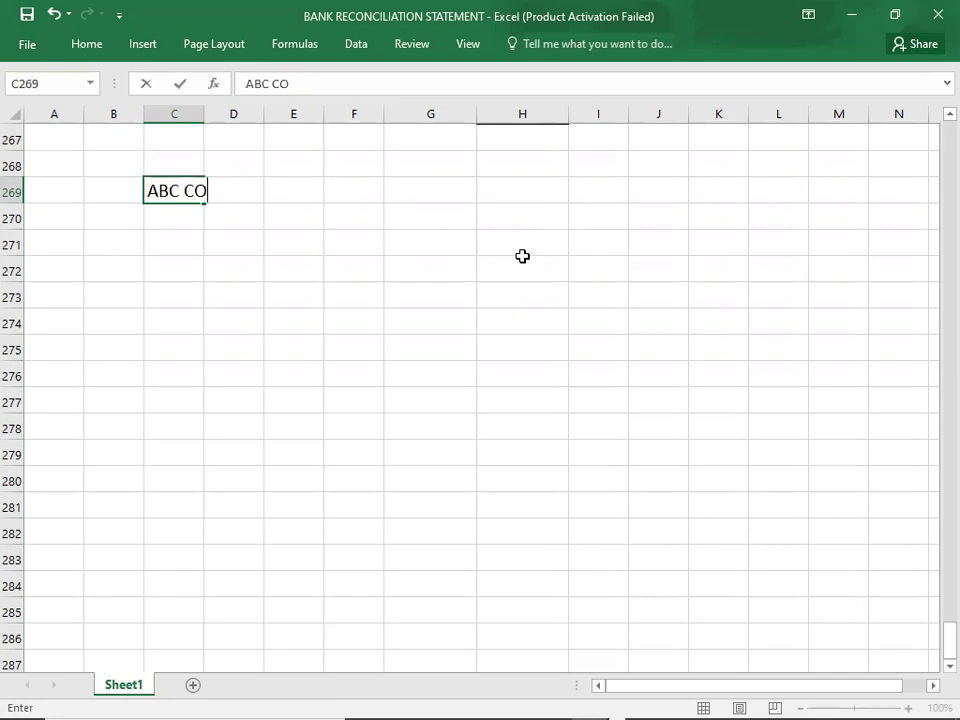
click(667, 187)
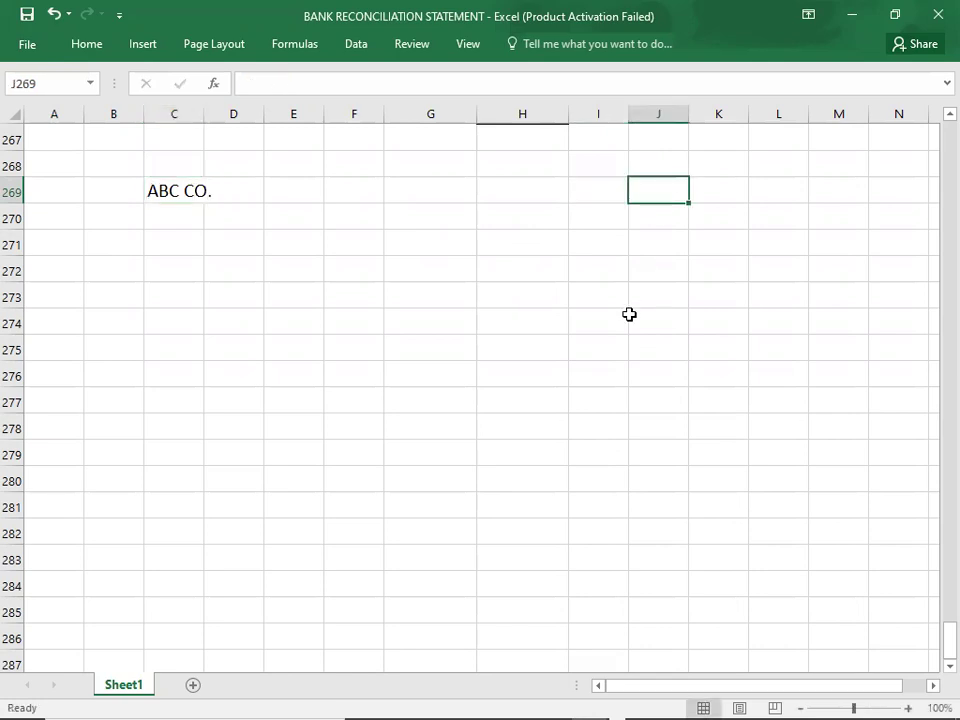
text(MCB )
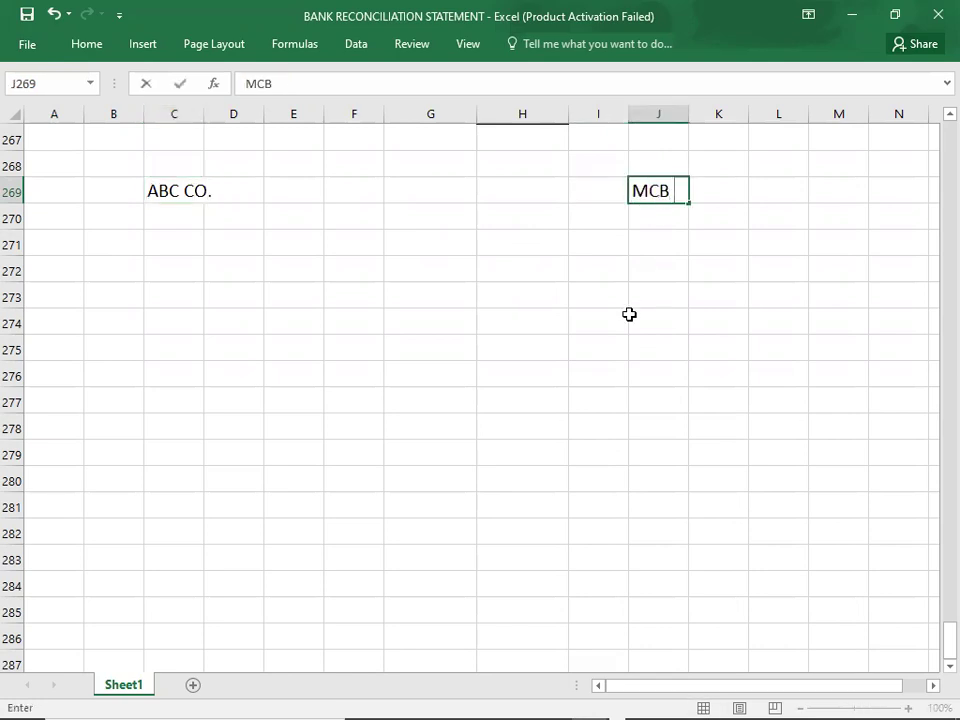
text(BANK)
key(Return)
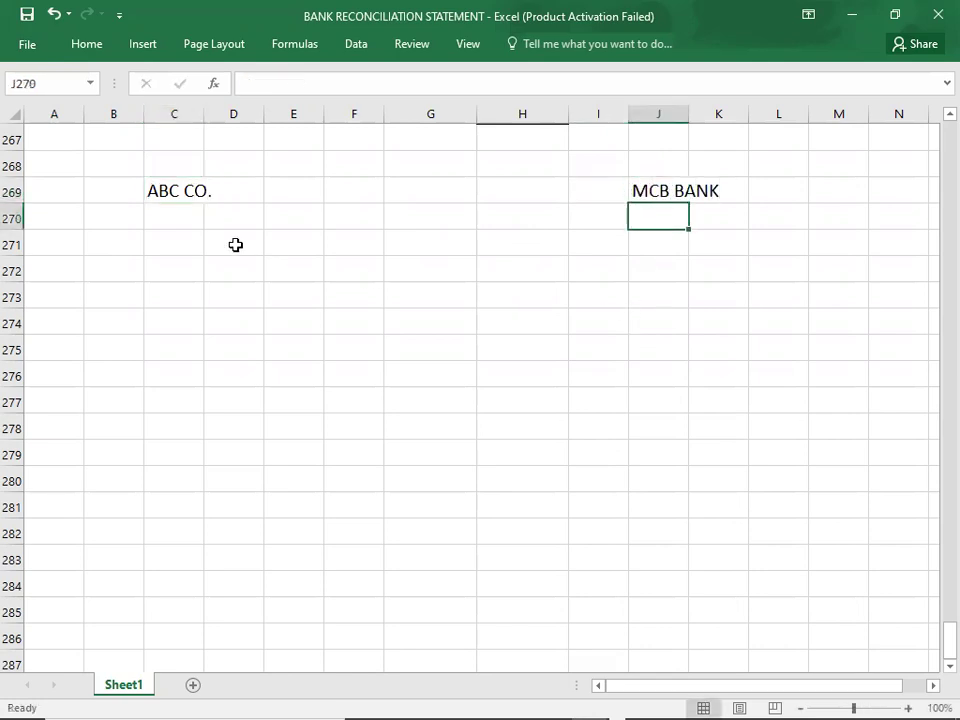
Under ABC CO., enter the account names BANK in B271 and CASH in C272
click(145, 245)
click(126, 244)
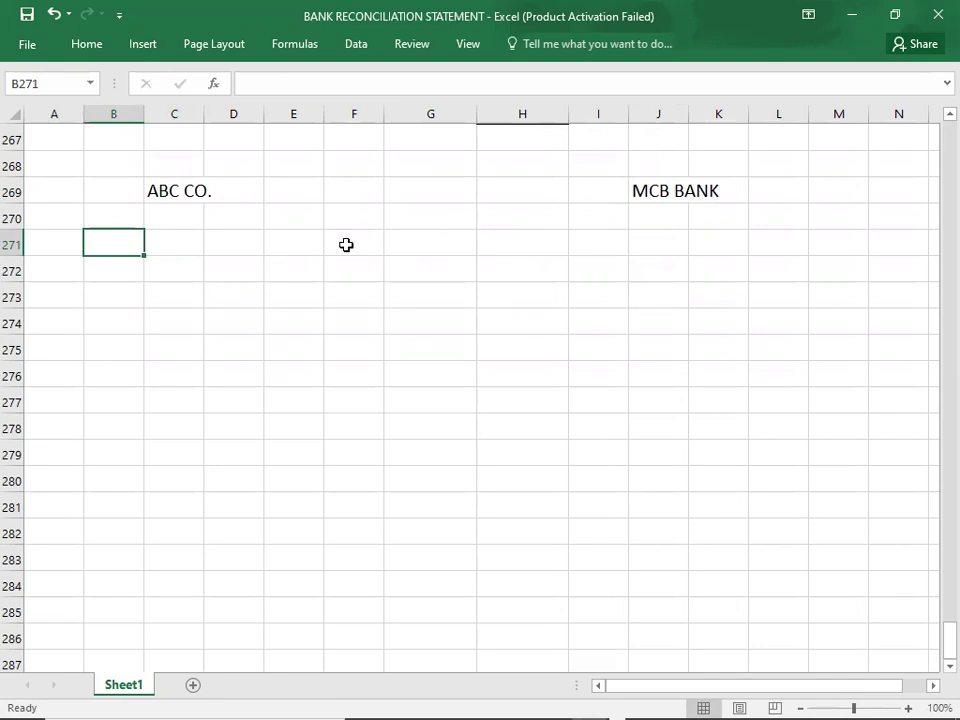
text(BANK)
key(Return)
key(Right)
text(CASH)
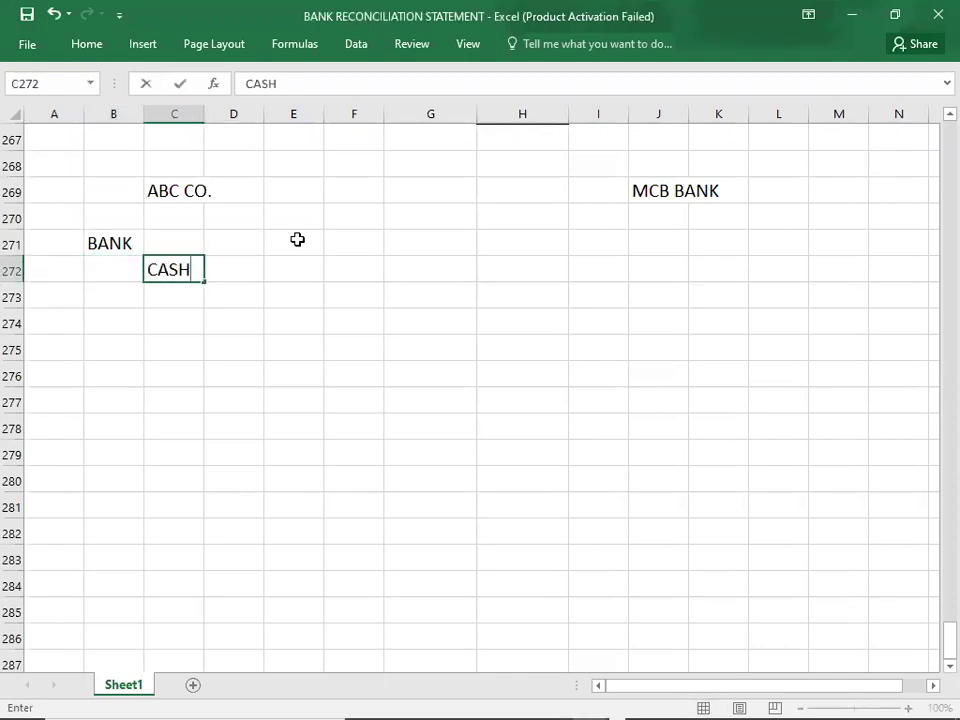
Enter 50000 as the BANK debit in E271 and 50000 as the CASH credit in F272
click(298, 241)
text(50000)
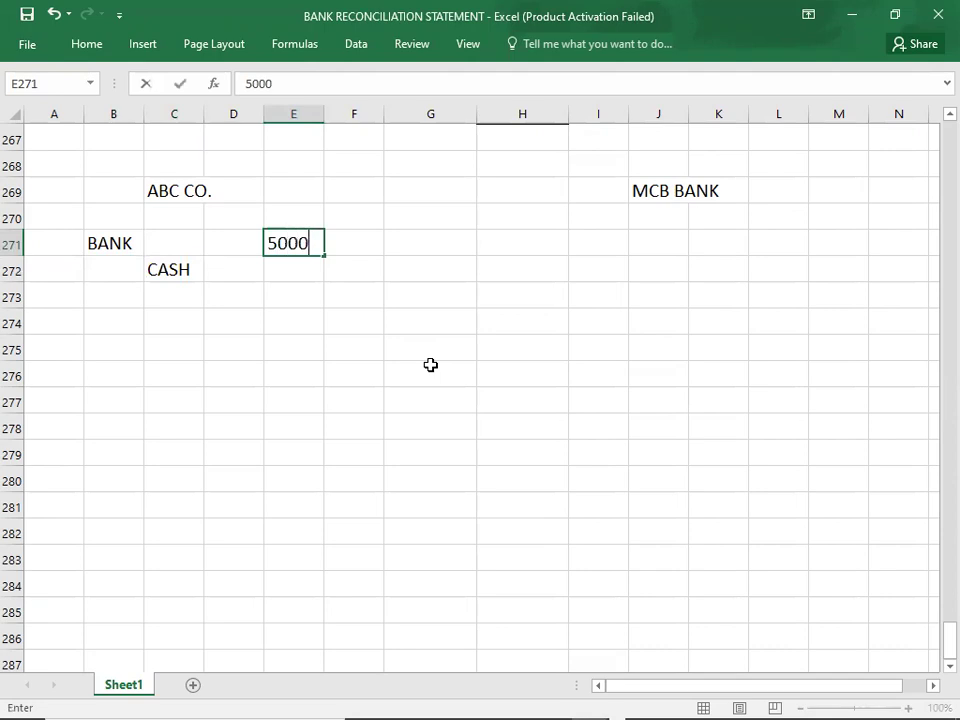
key(Return)
key(Right)
text(50000)
key(Return)
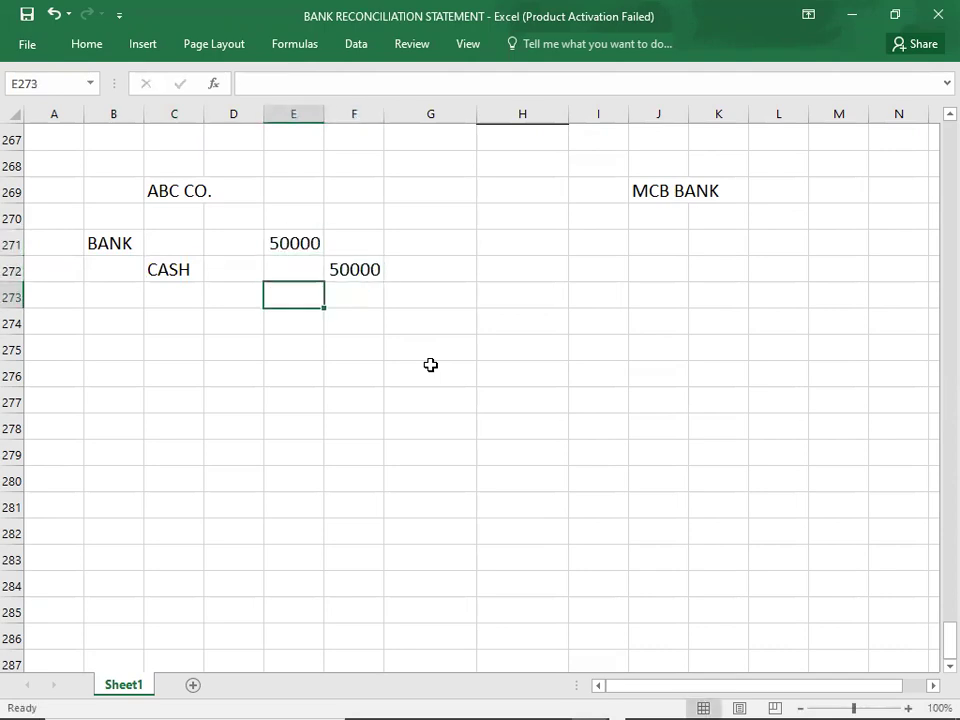
Under MCB BANK, enter CASH as the debit account in cell I271
click(614, 241)
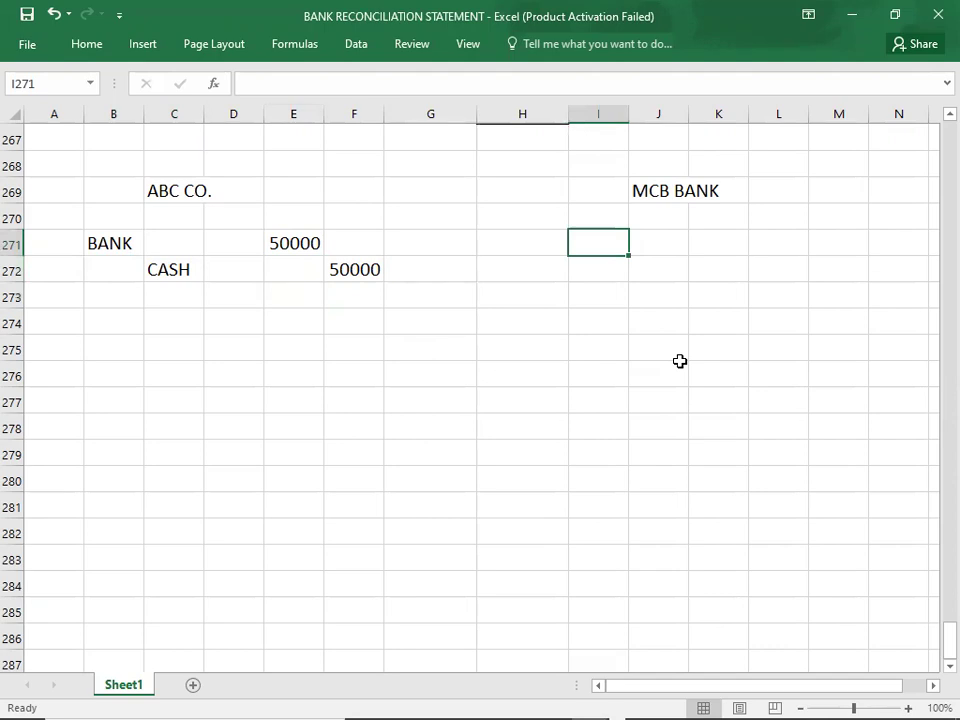
text(CASH)
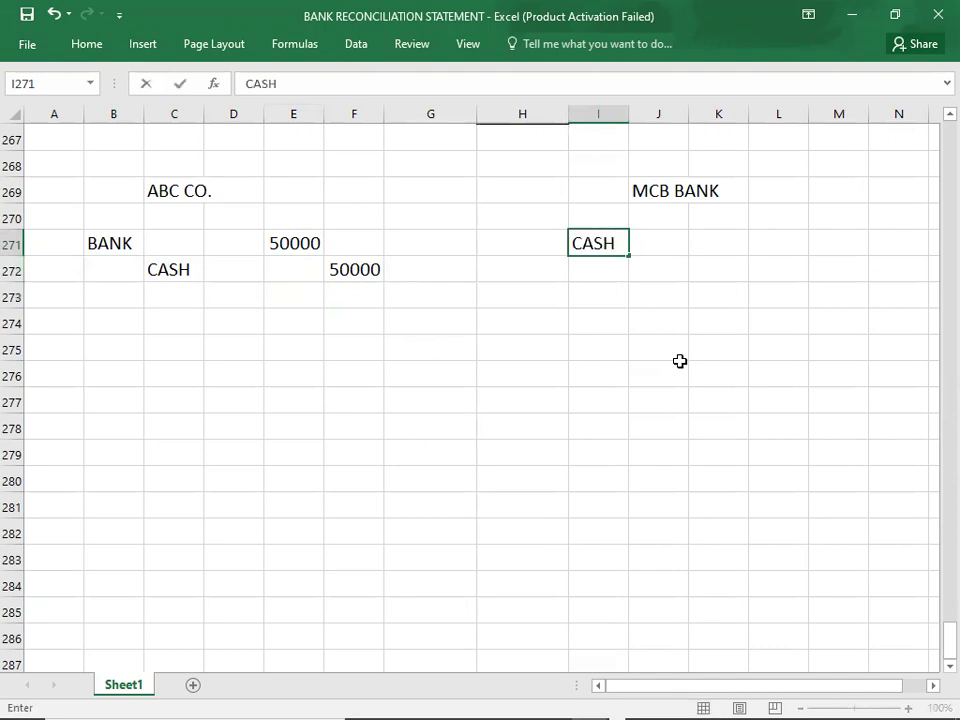
key(Return)
key(Right)
text(BANK)
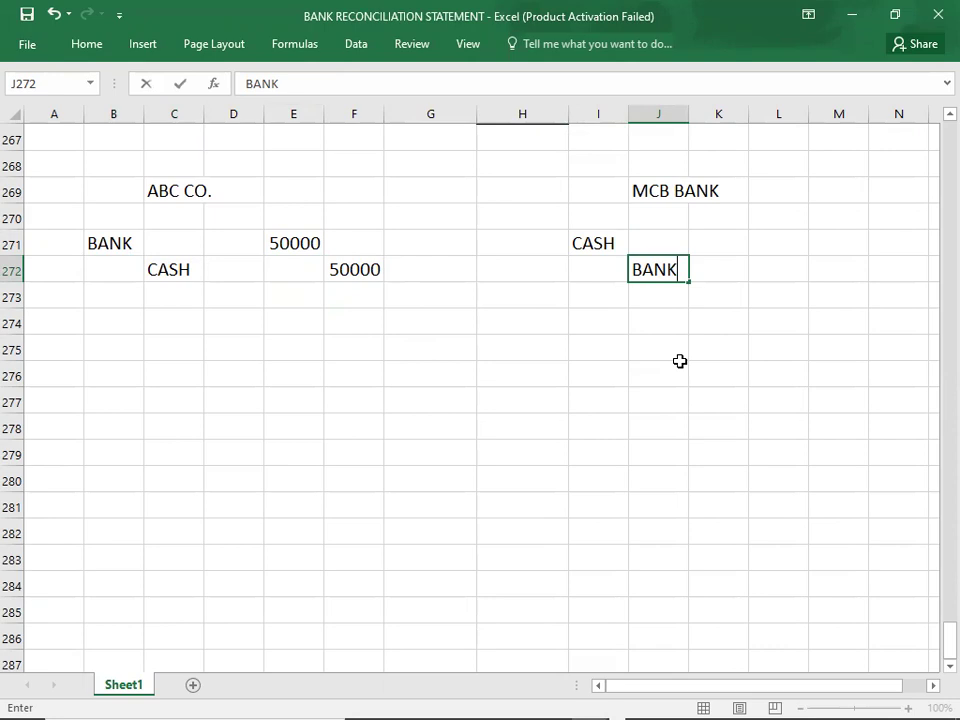
key(BackSpace)
key(BackSpace)
key(BackSpace)
key(BackSpace)
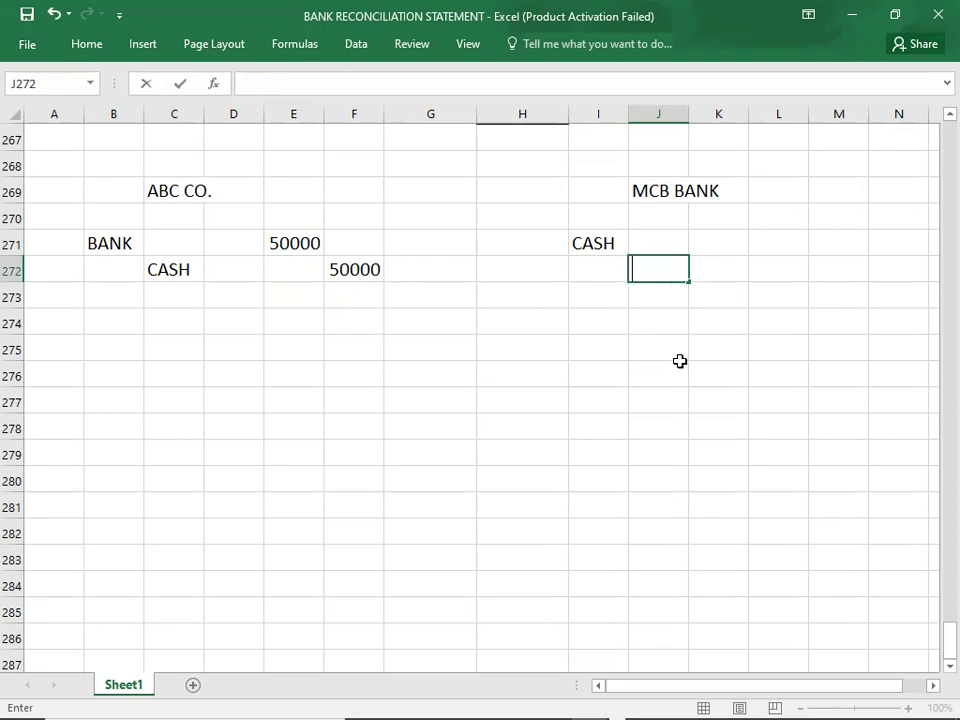
Enter 50000 in L271 as the debit amount for CASH in the MCB BANK entry
click(781, 241)
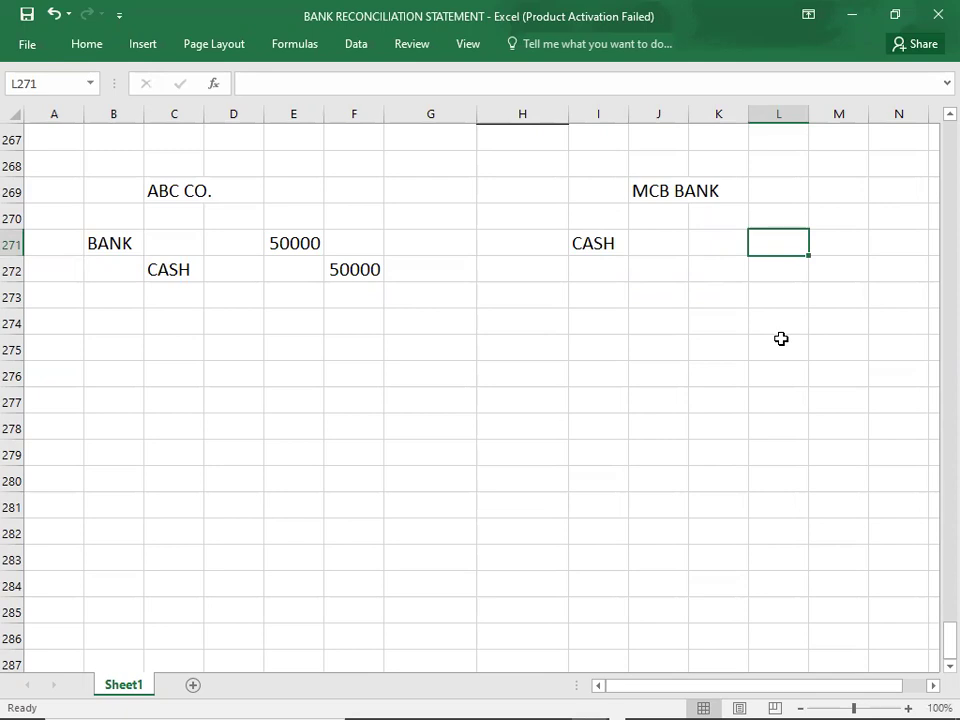
text(50000)
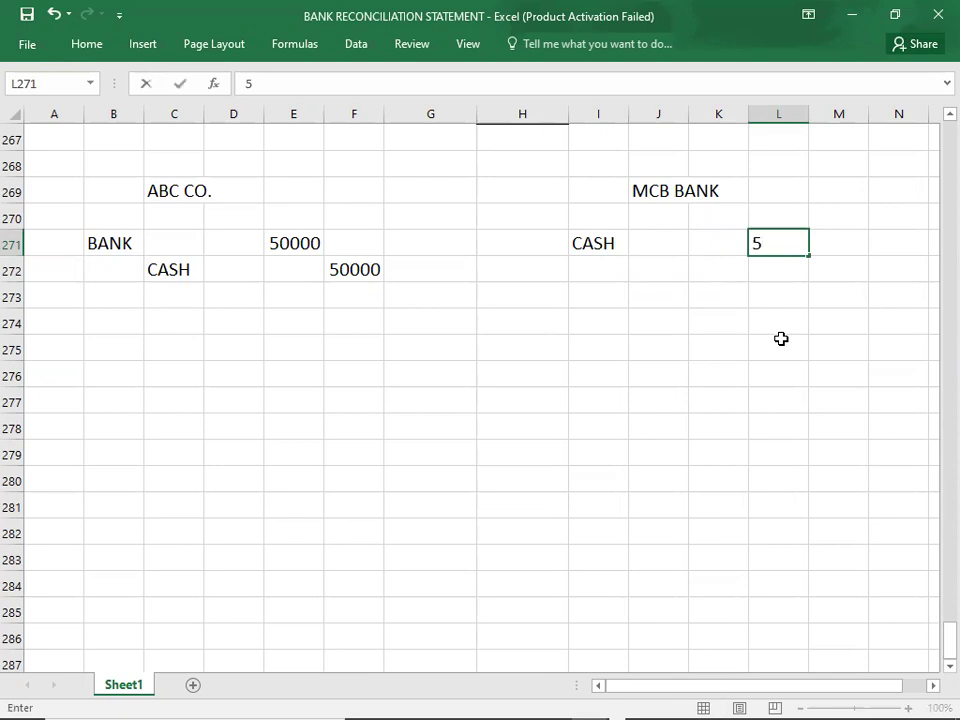
key(Return)
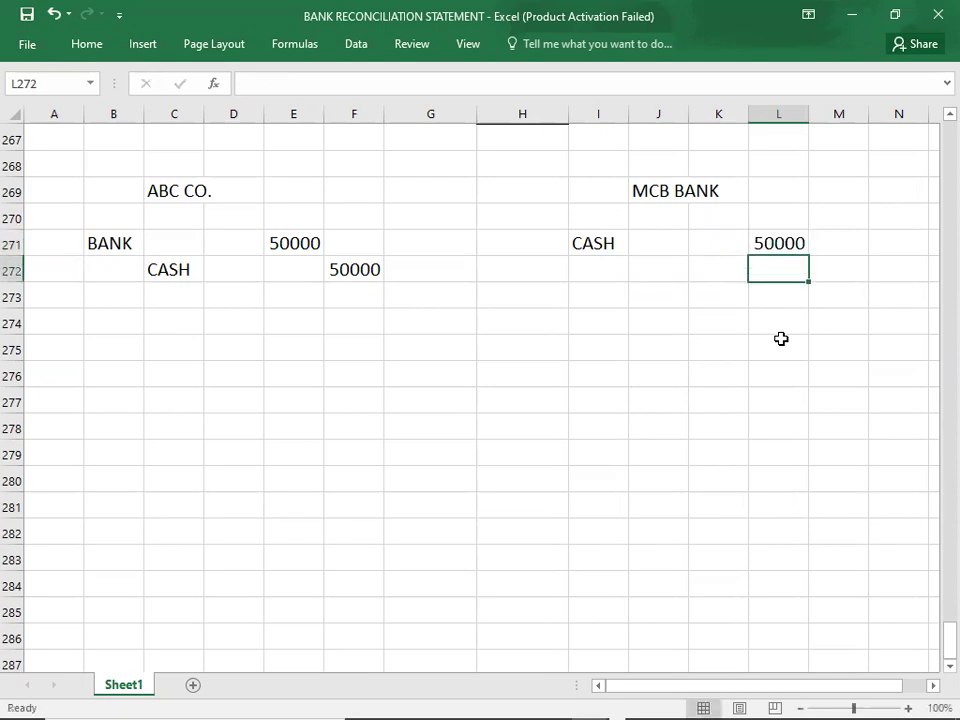
Complete the MCB BANK entry with A/P in J272 and a credit of 50000 in M272
click(658, 278)
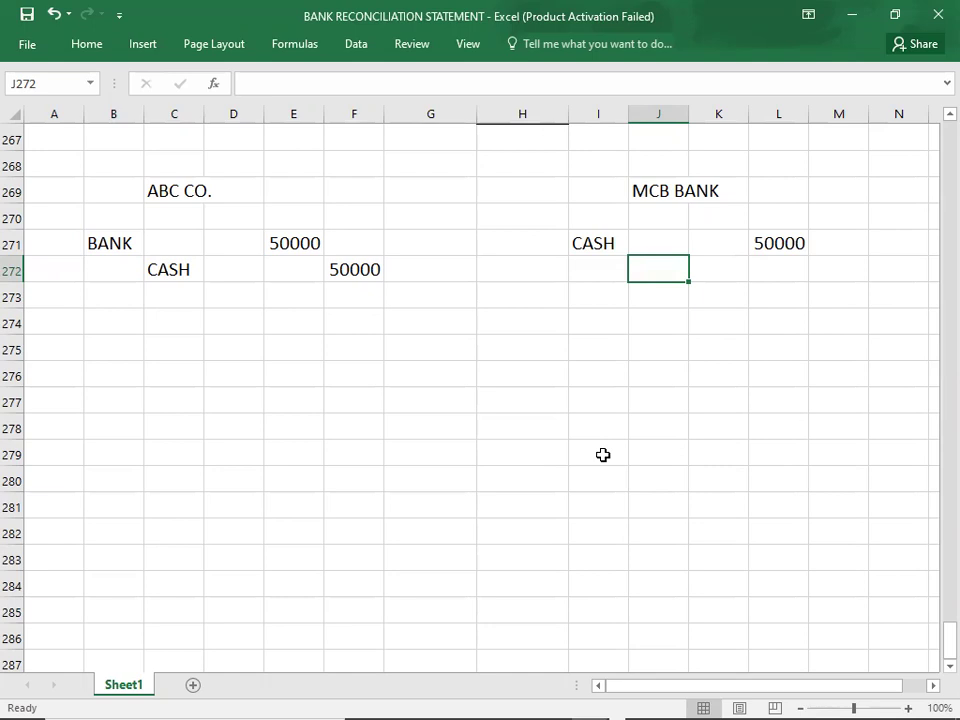
text(A/P)
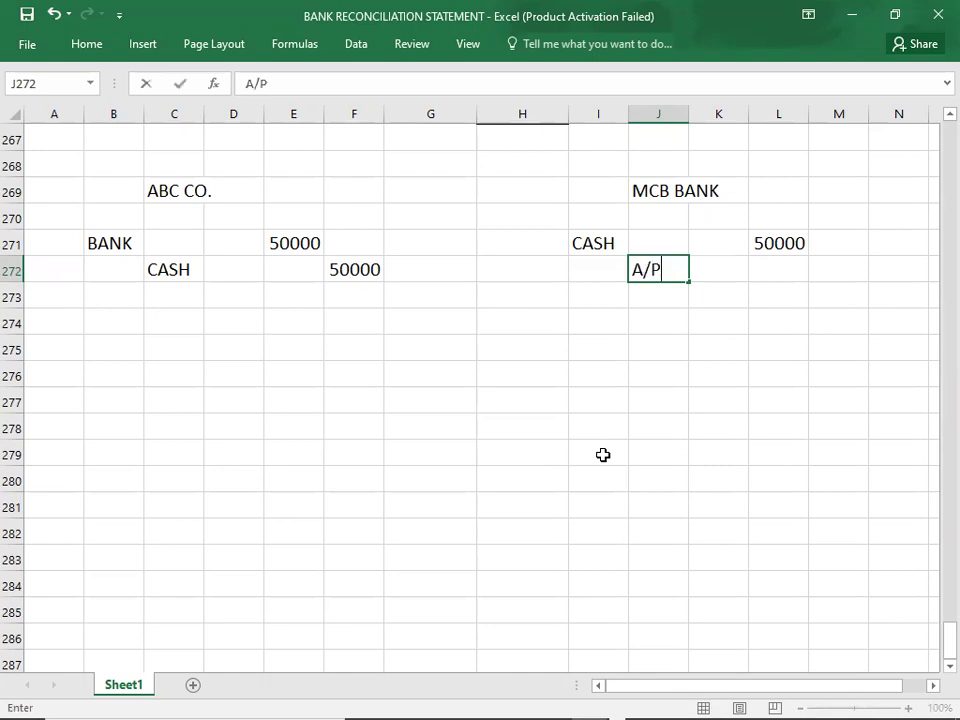
key(Tab)
key(Tab)
key(Tab)
text(50000)
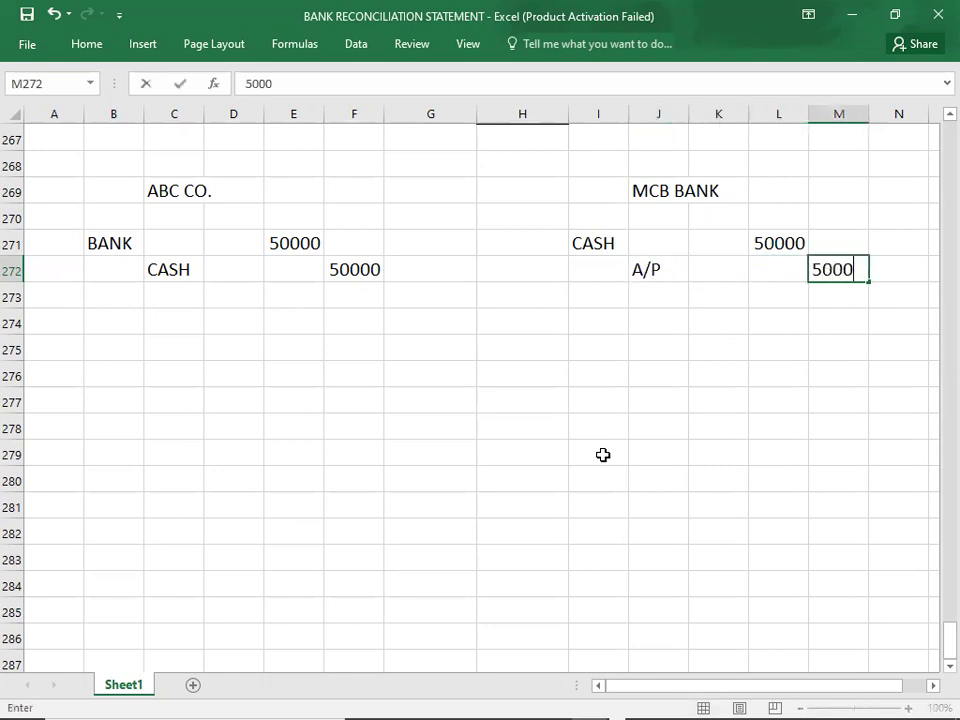
key(Return)
click(651, 271)
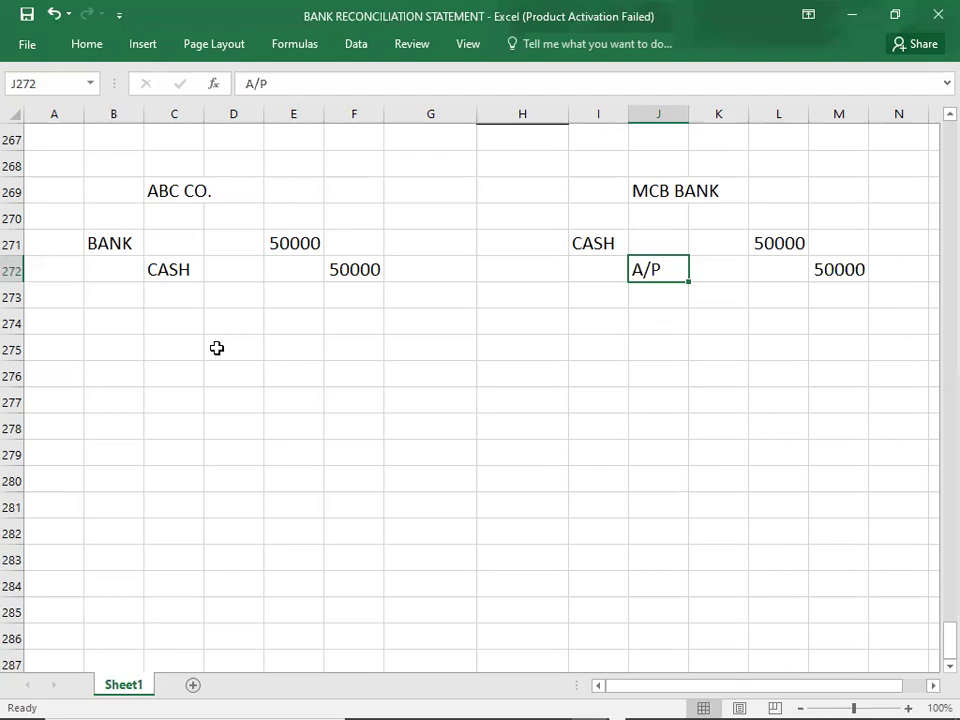
click(94, 242)
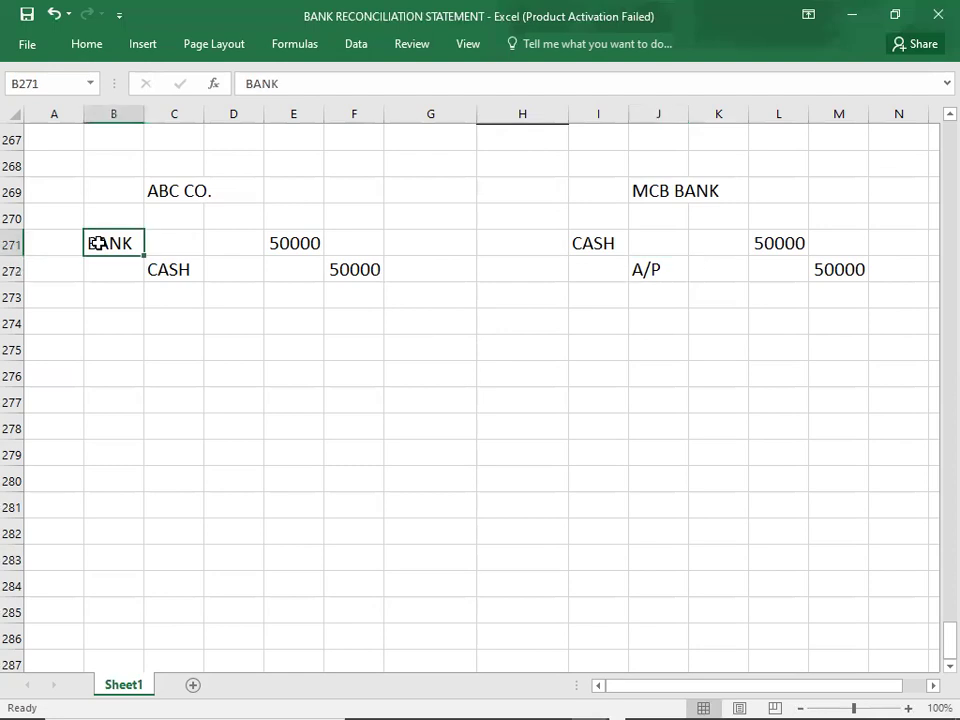
click(650, 280)
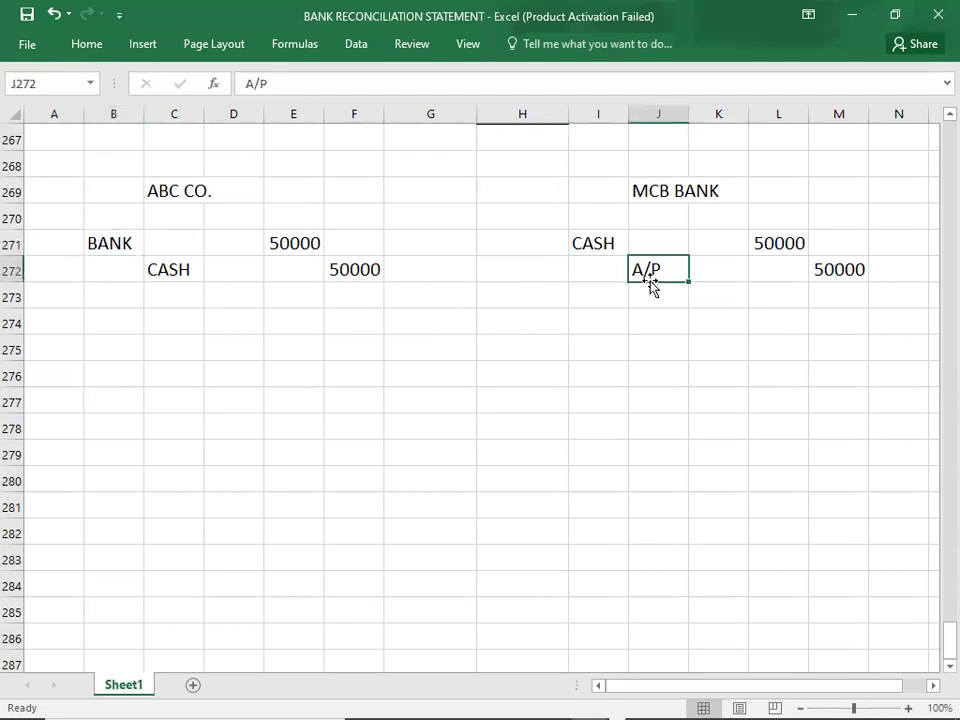
Start a second ABC CO. journal entry with CASH in B274 and BANK in C275
click(119, 322)
text(CASH)
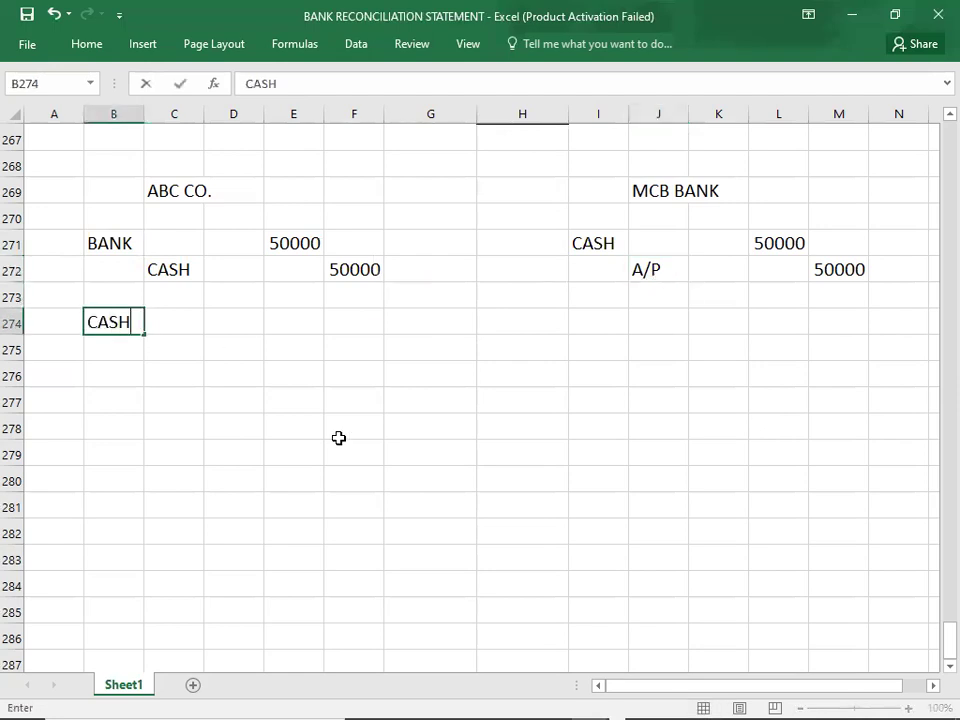
key(Return)
key(Right)
text(BANK)
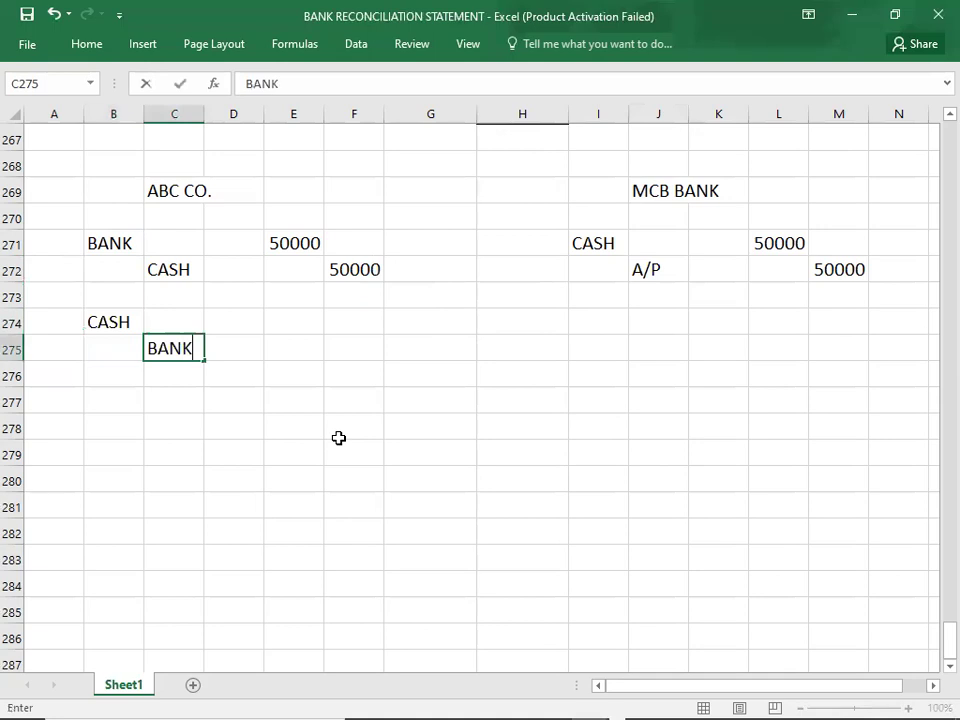
Enter 20000 as the CASH debit in E274 and 20000 as the BANK credit in F275
click(300, 323)
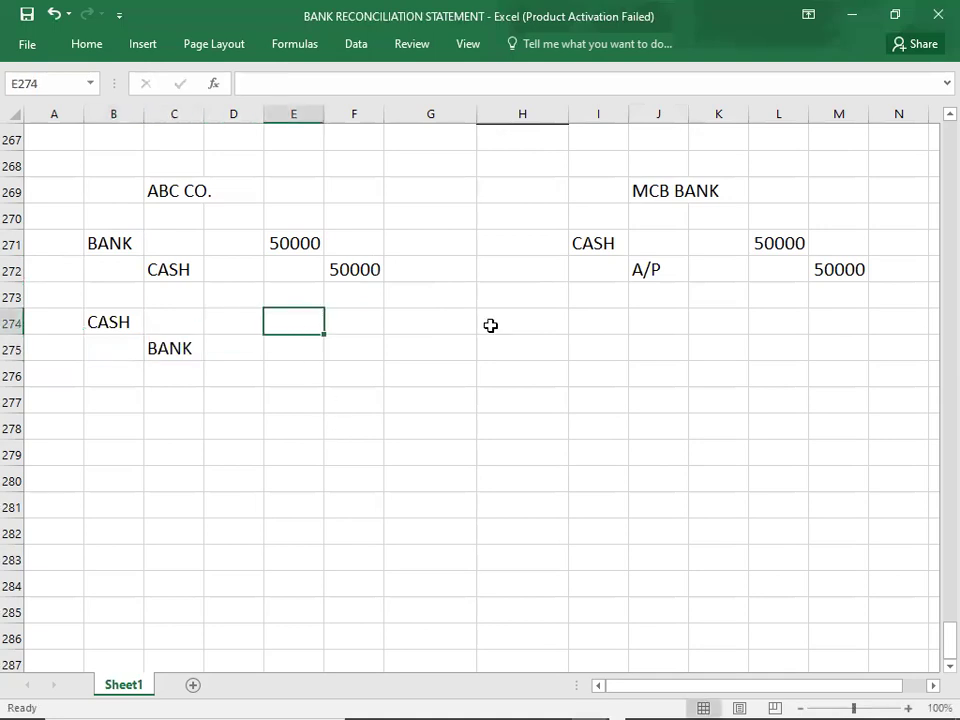
text(20000)
key(Return)
key(Right)
text(20000)
key(Return)
key(Left)
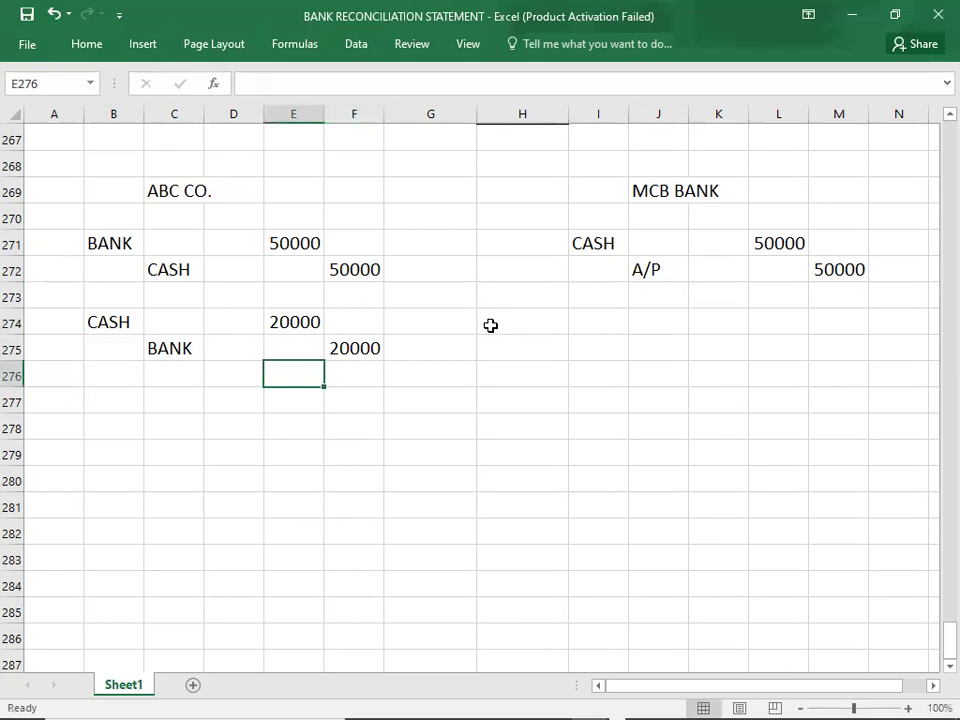
Under MCB BANK, enter the second entry's accounts, A/P in I274 and CASH in J275
click(590, 315)
text(A/P)
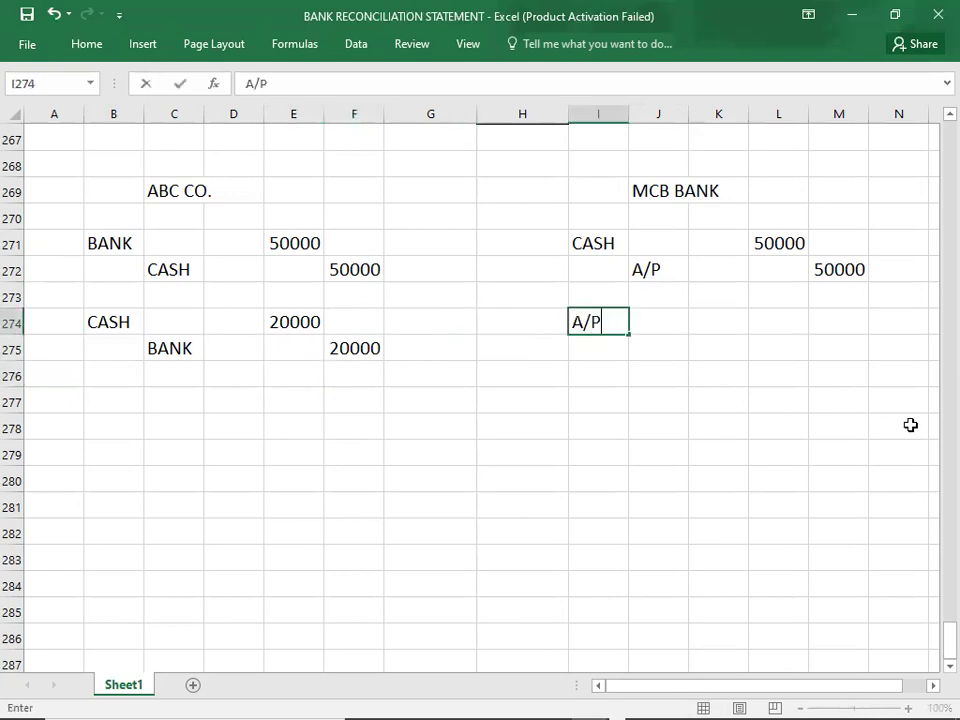
key(Return)
key(Right)
text(CASH)
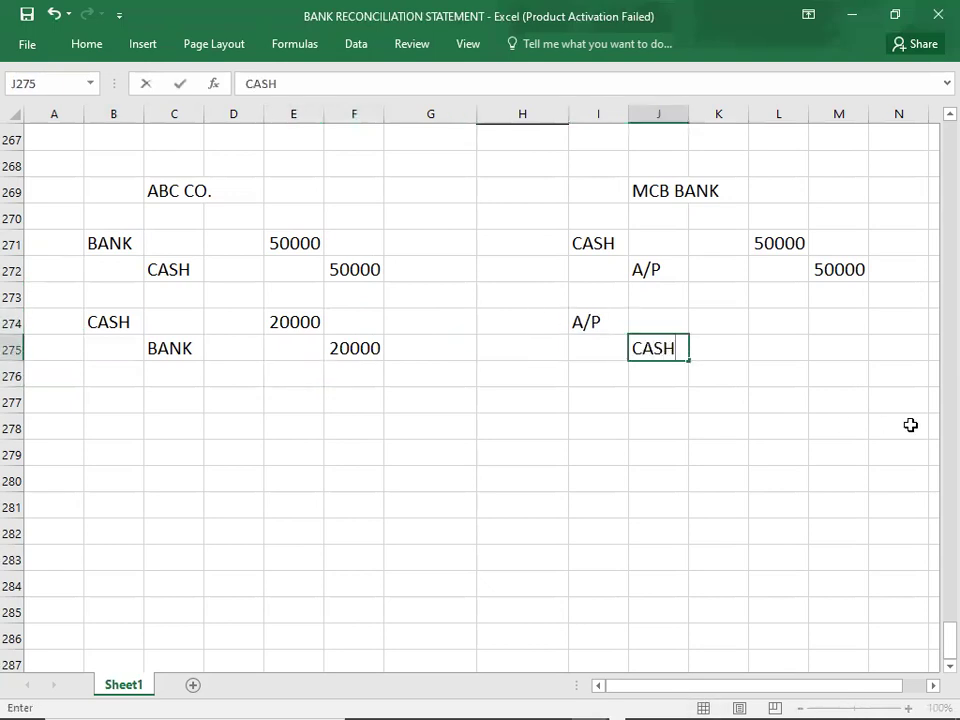
Enter 20000 as the A/P debit in L274 and 20000 as the CASH credit in M275
key(Up)
key(Right)
key(Right)
text(20000)
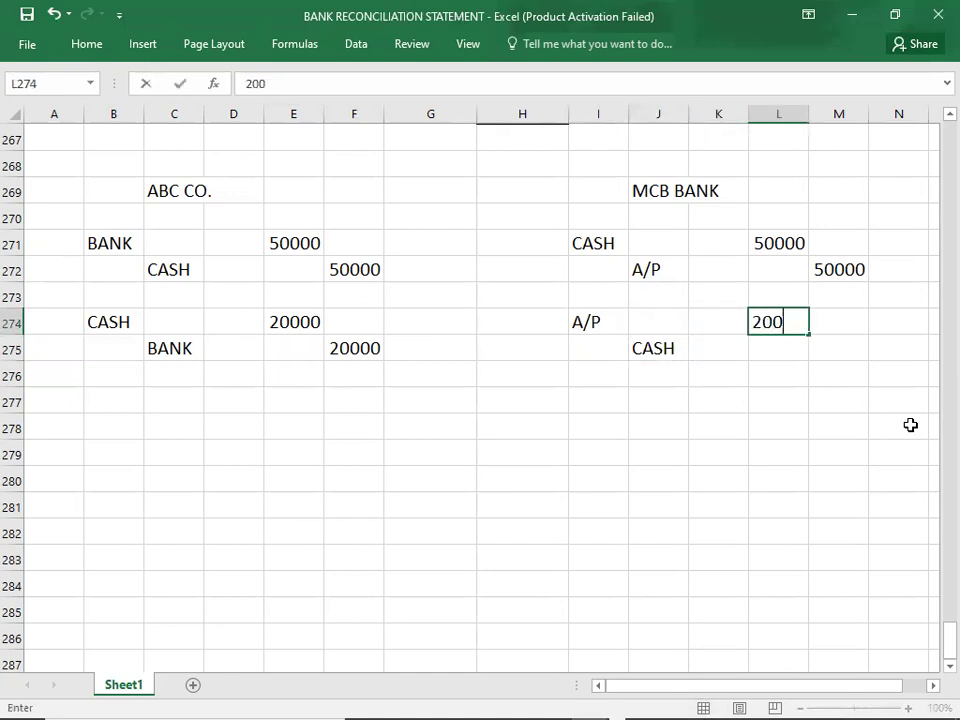
key(Return)
key(Right)
text(20000)
key(Return)
key(Left)
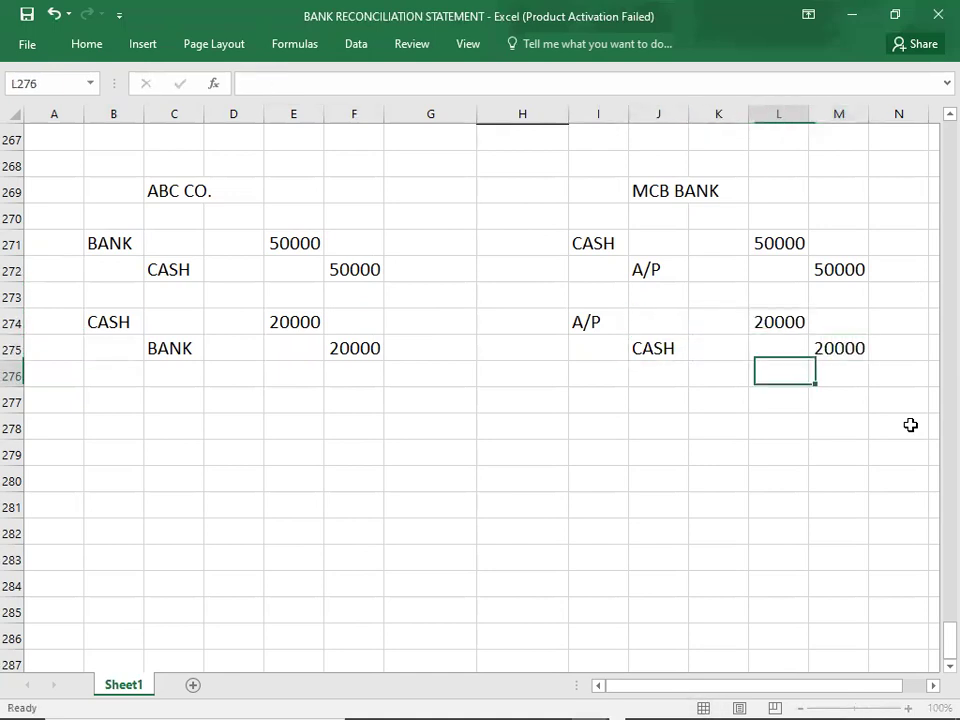
click(190, 344)
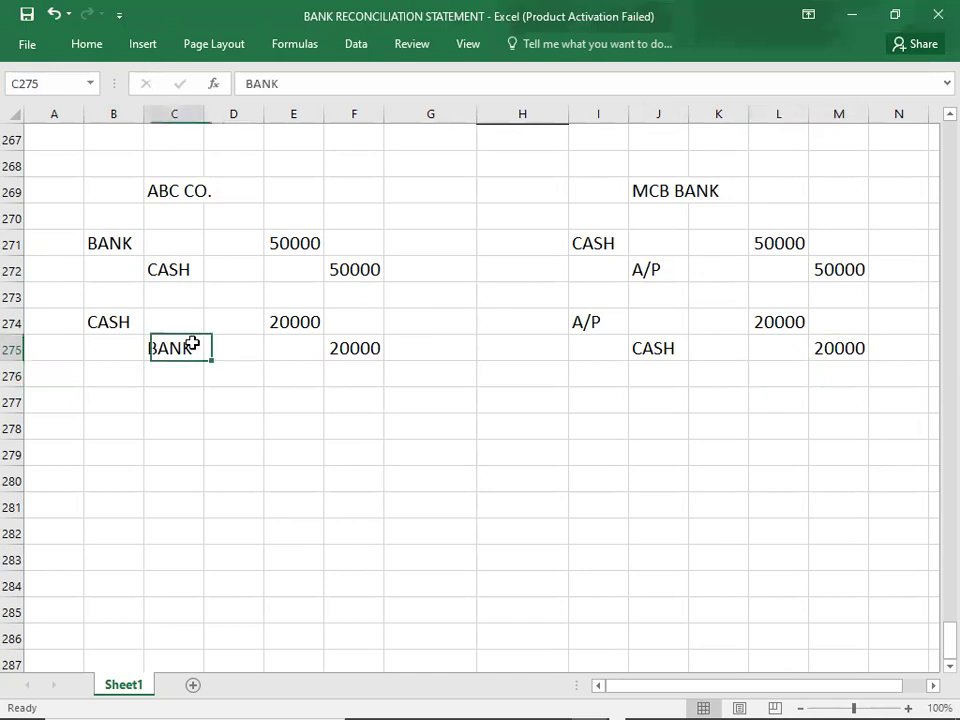
click(588, 322)
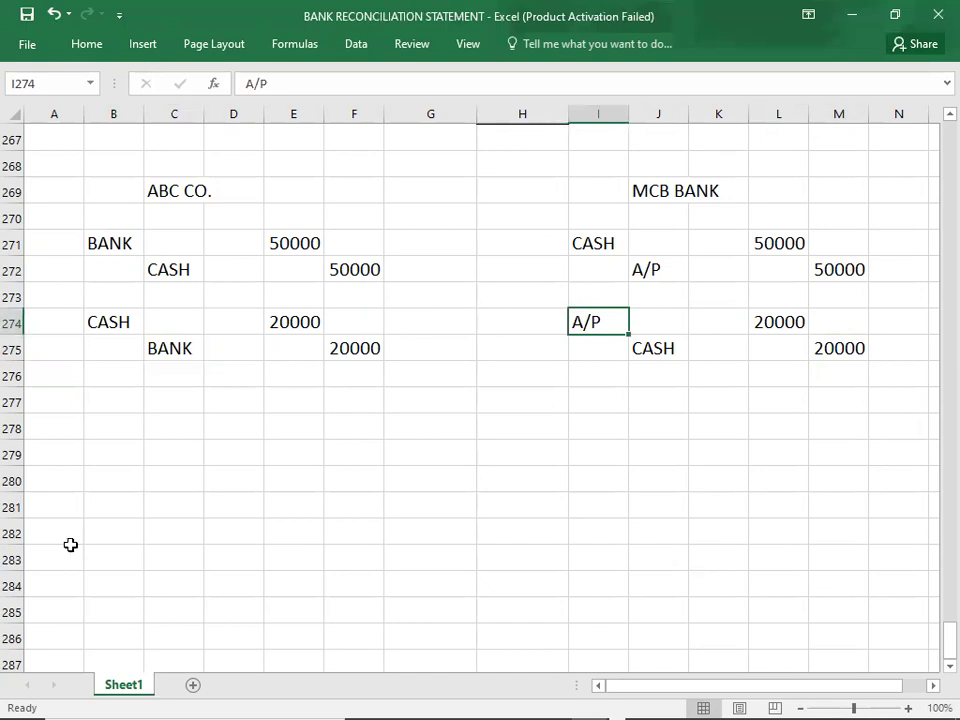
Add the ABC CO. balance line with BALANCE in B278, 30000 in E278 and DEBIT in F278
click(103, 423)
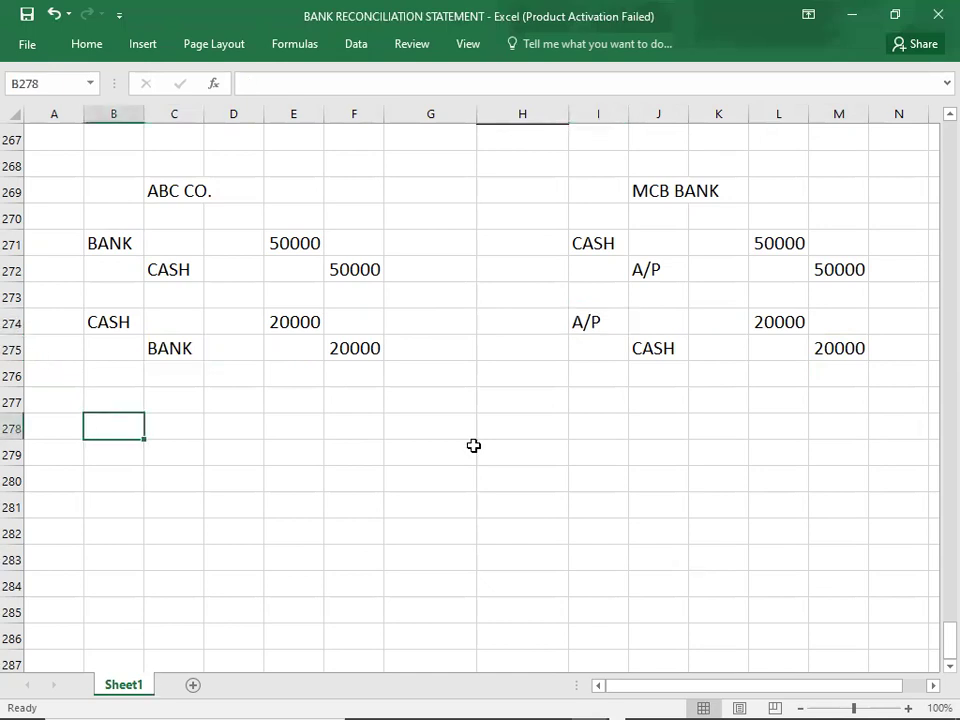
text(BALANCE)
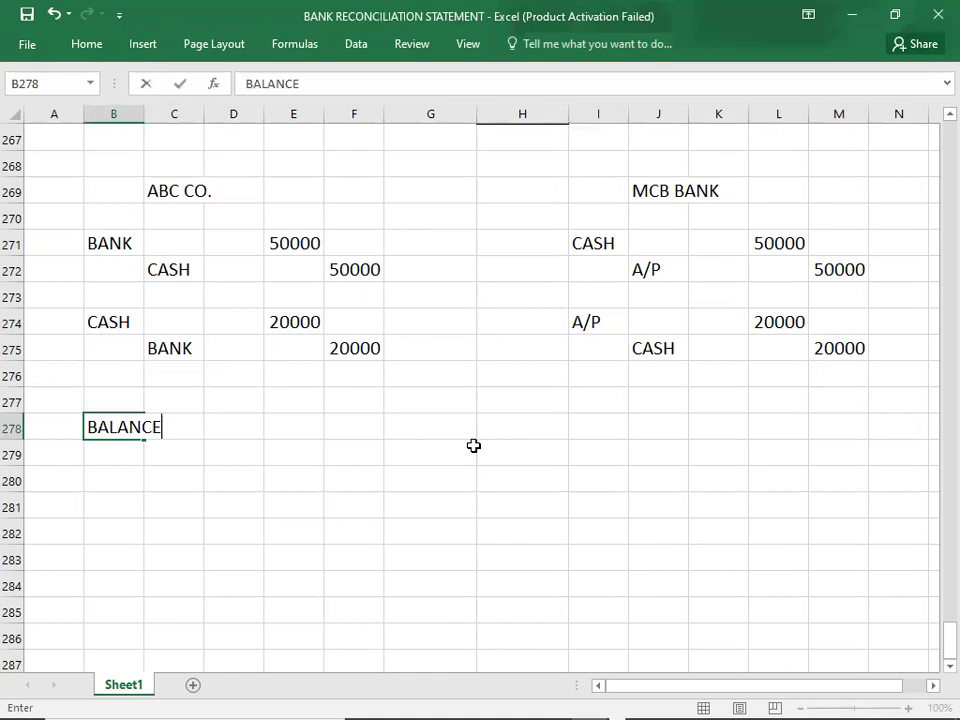
key(Right)
key(Right)
key(Right)
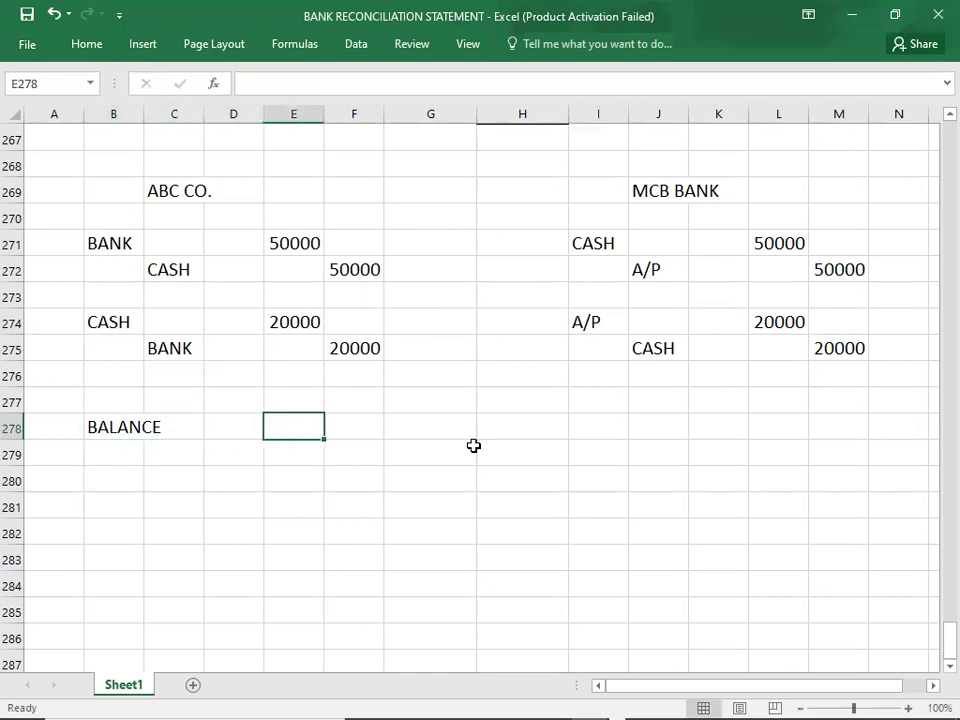
text(30000)
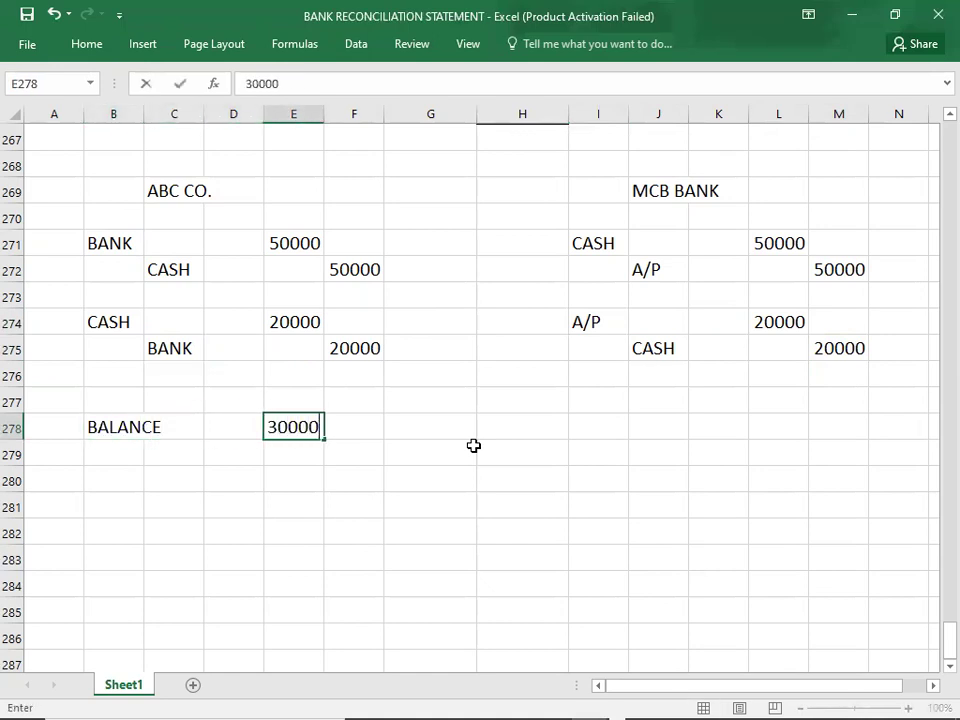
key(Right)
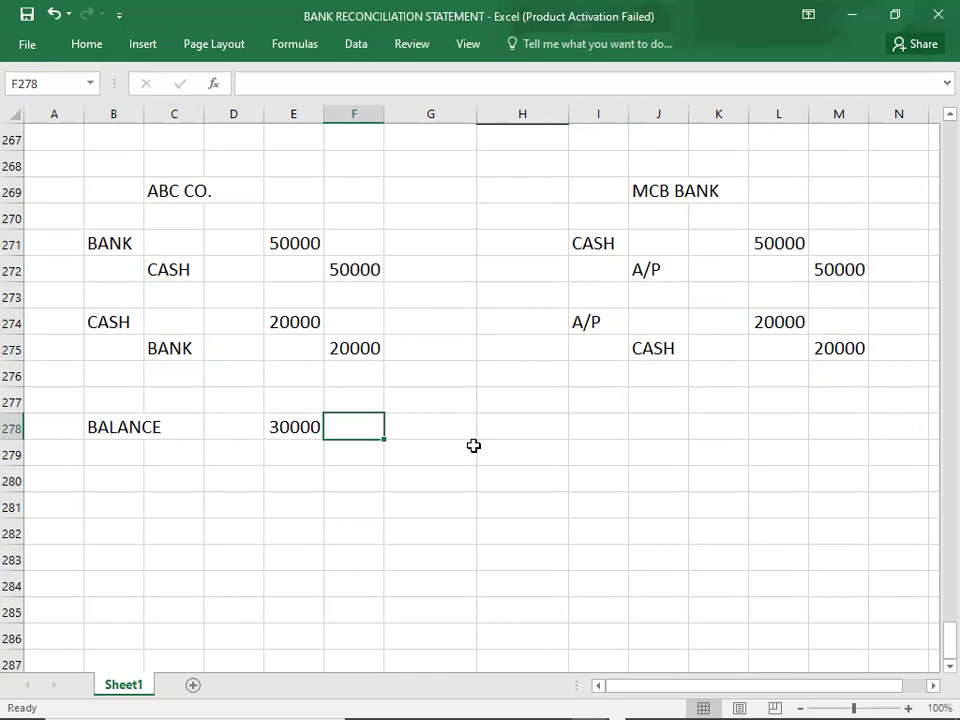
text(DEBIT)
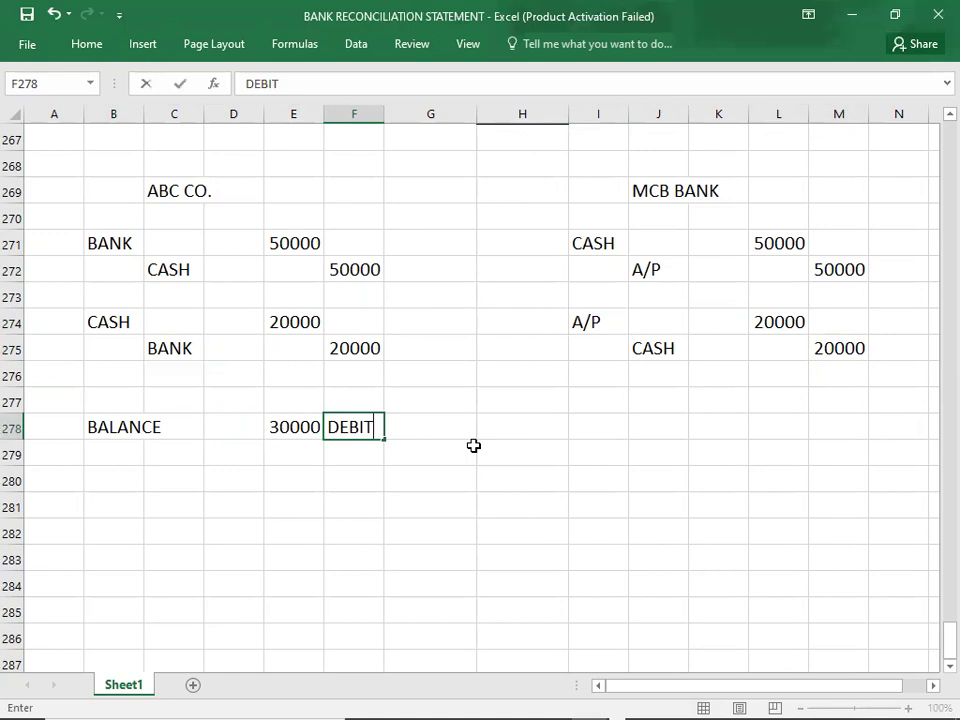
Add the MCB BANK balance line with BALANCE in I278, 30000 in L278 and CREDIT in M278
key(Right)
key(Right)
key(Right)
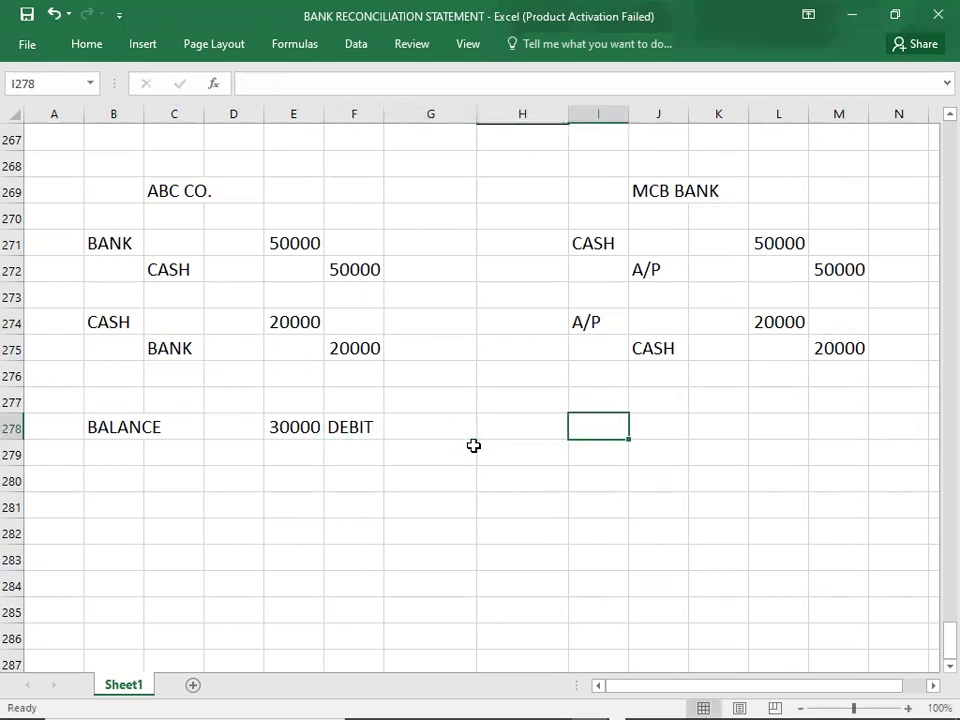
text(BALANCE)
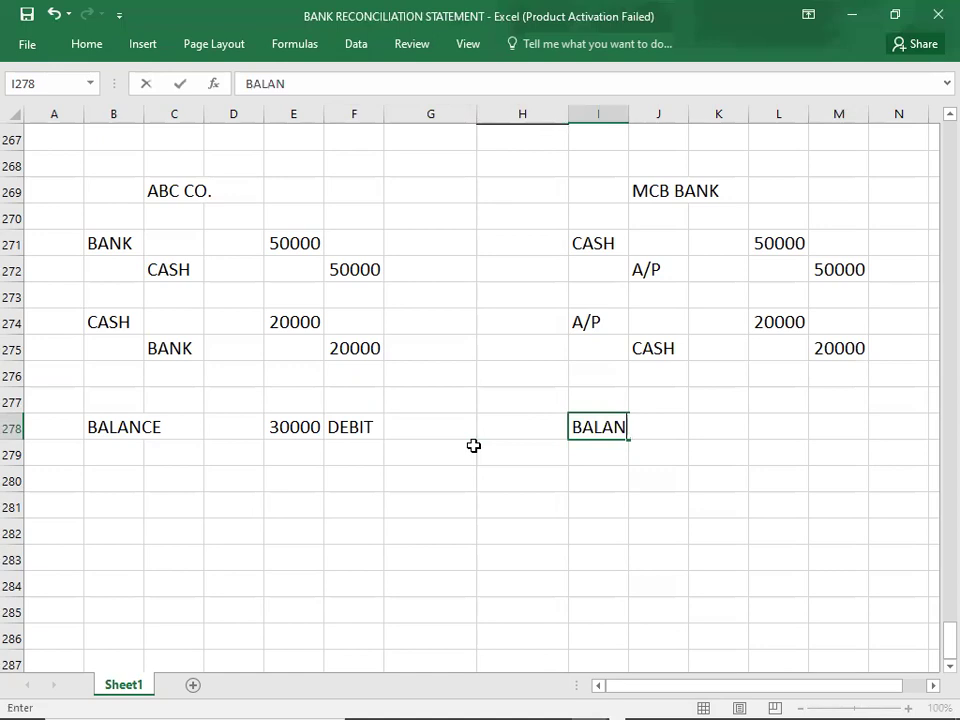
key(Right)
key(Right)
key(Right)
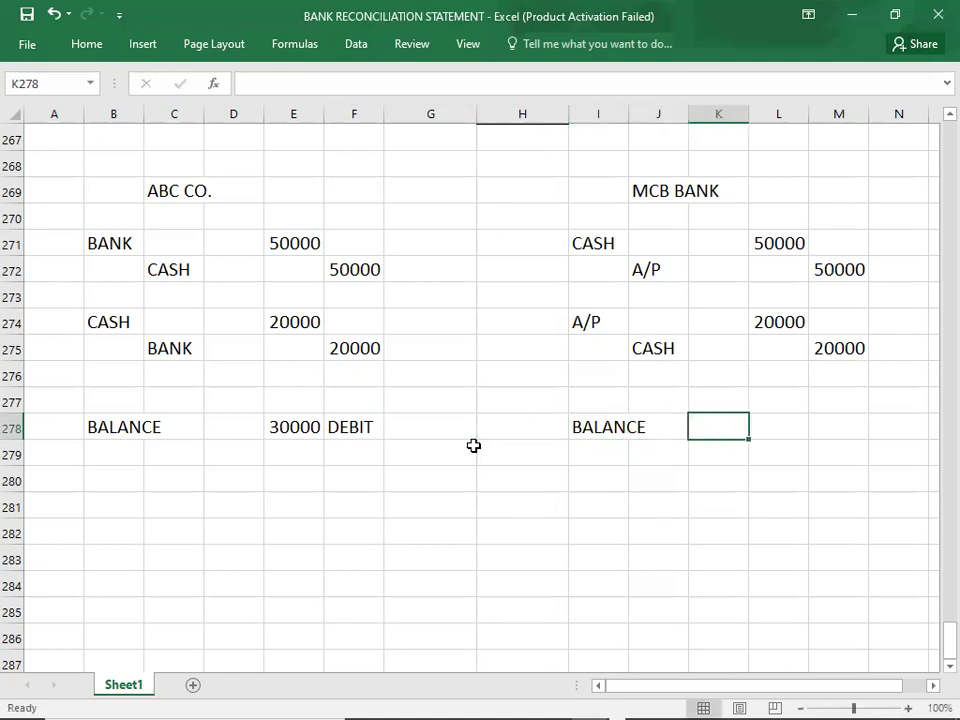
text(30000)
key(Right)
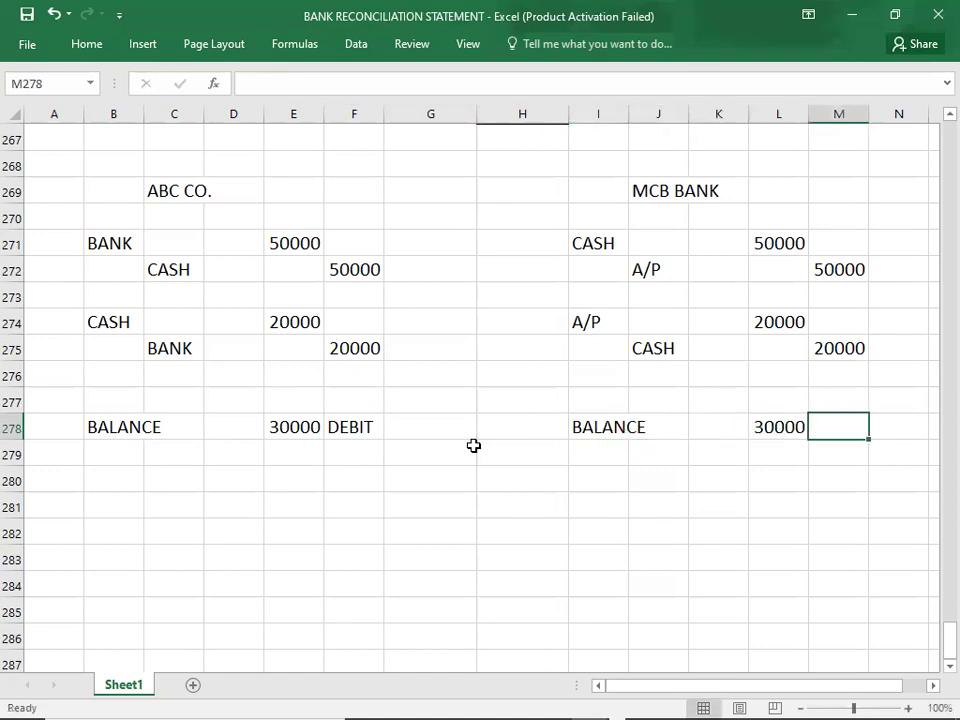
text(CREDIT)
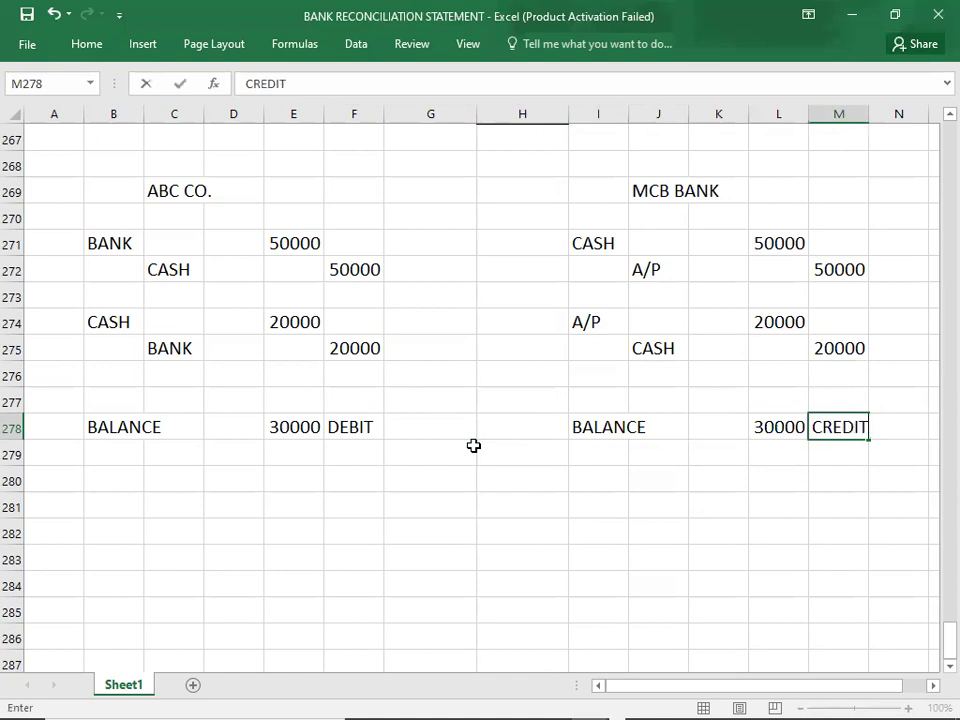
key(Return)
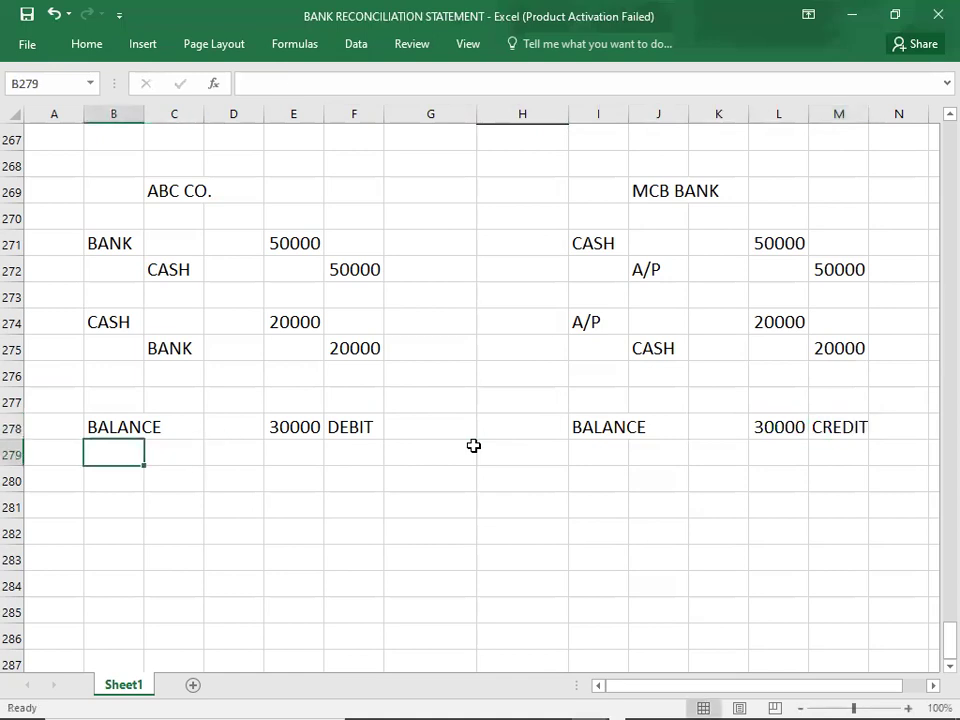
Under the ABC CO. balance, enter OVERDRAFT in B280 and CREDIT in E280
click(60, 423)
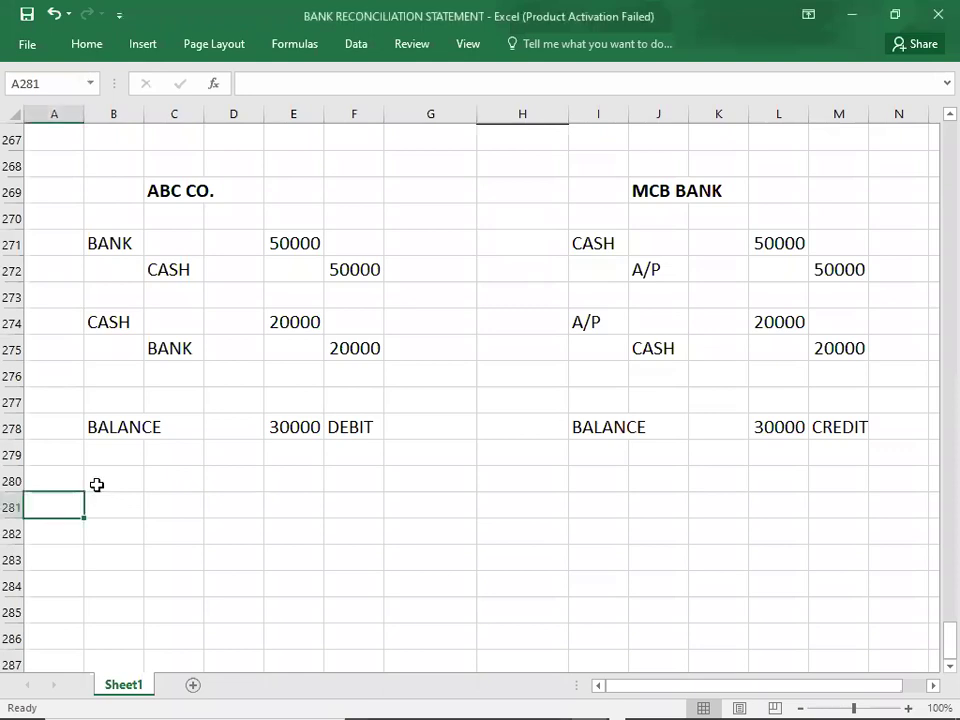
click(96, 485)
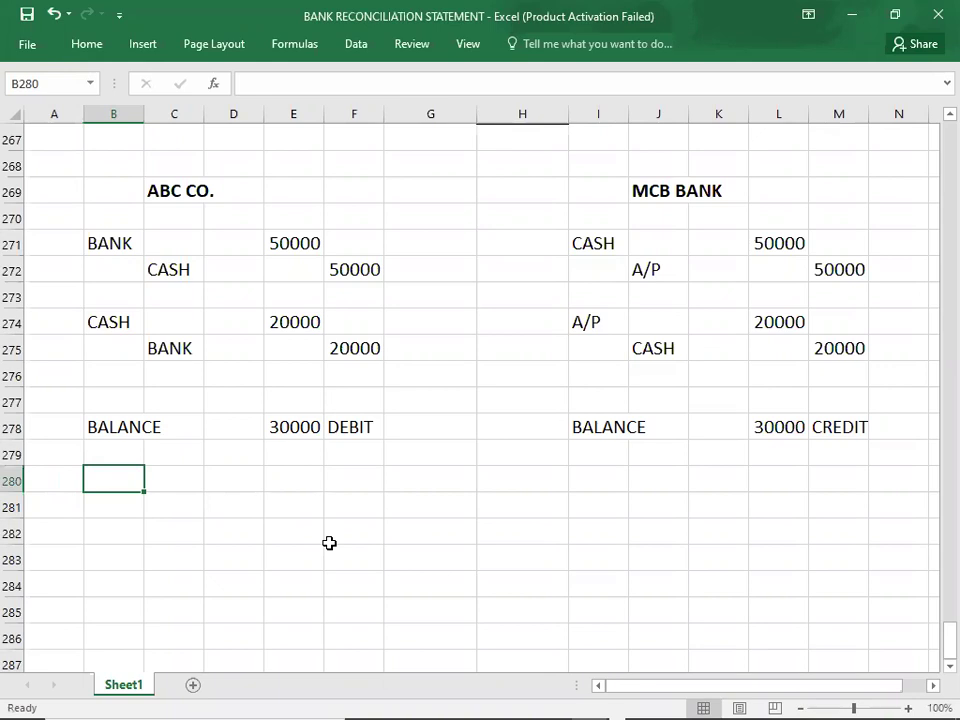
text(OVERDR)
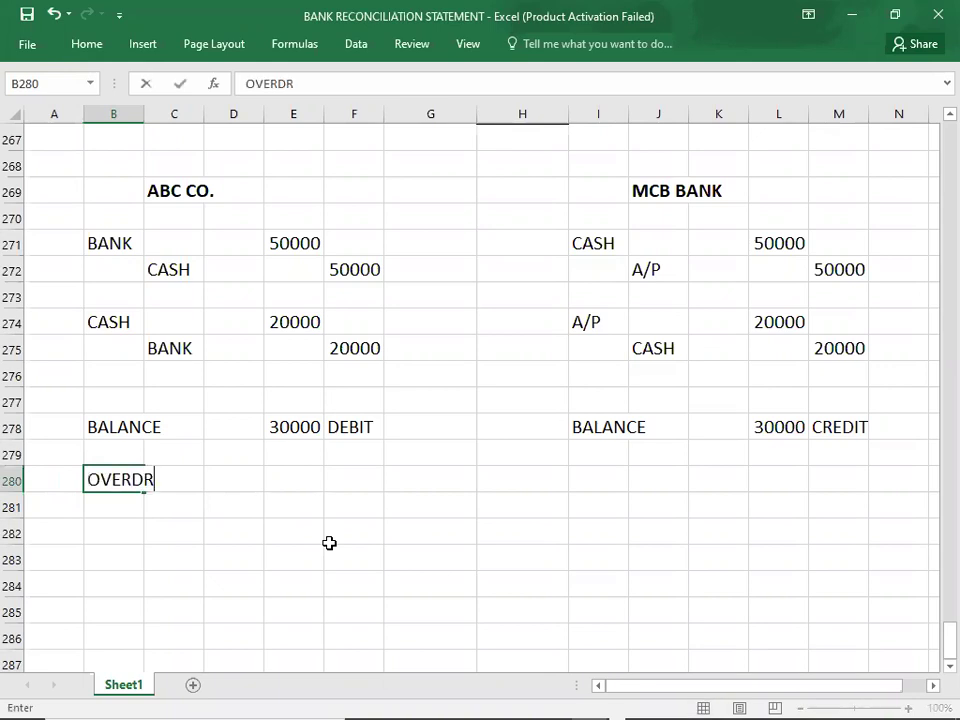
text(AFT)
key(Tab)
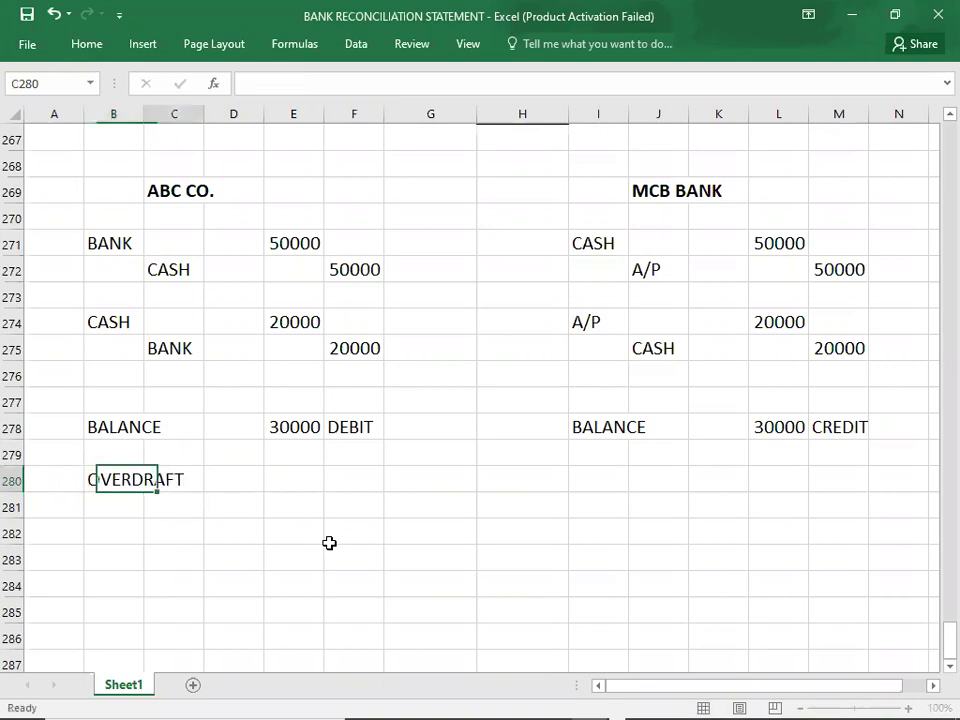
key(Tab)
key(Tab)
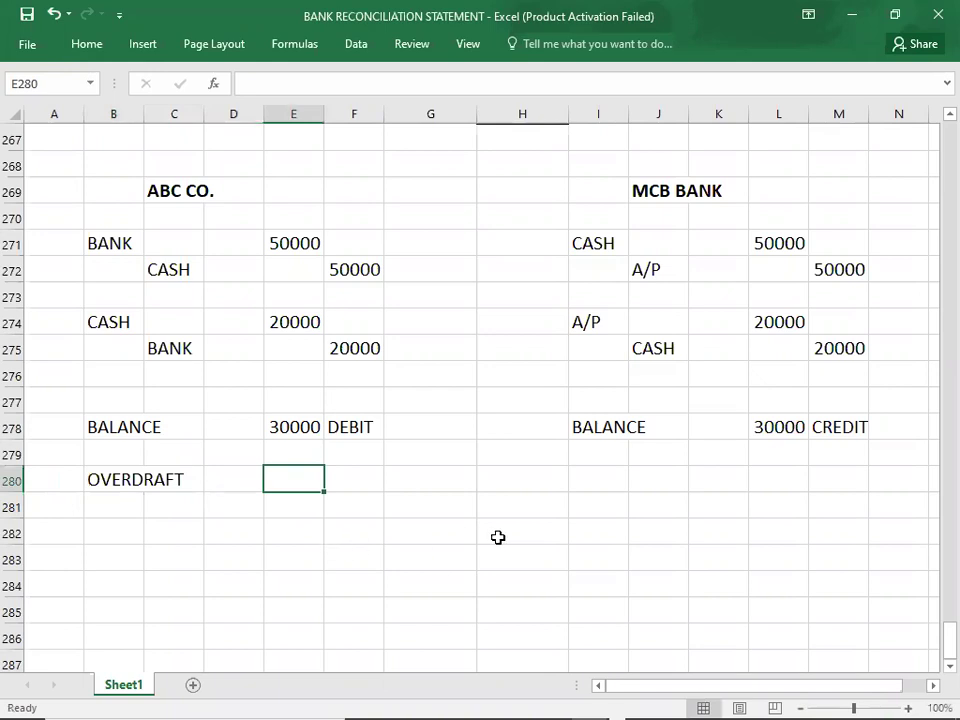
text(CREDIT)
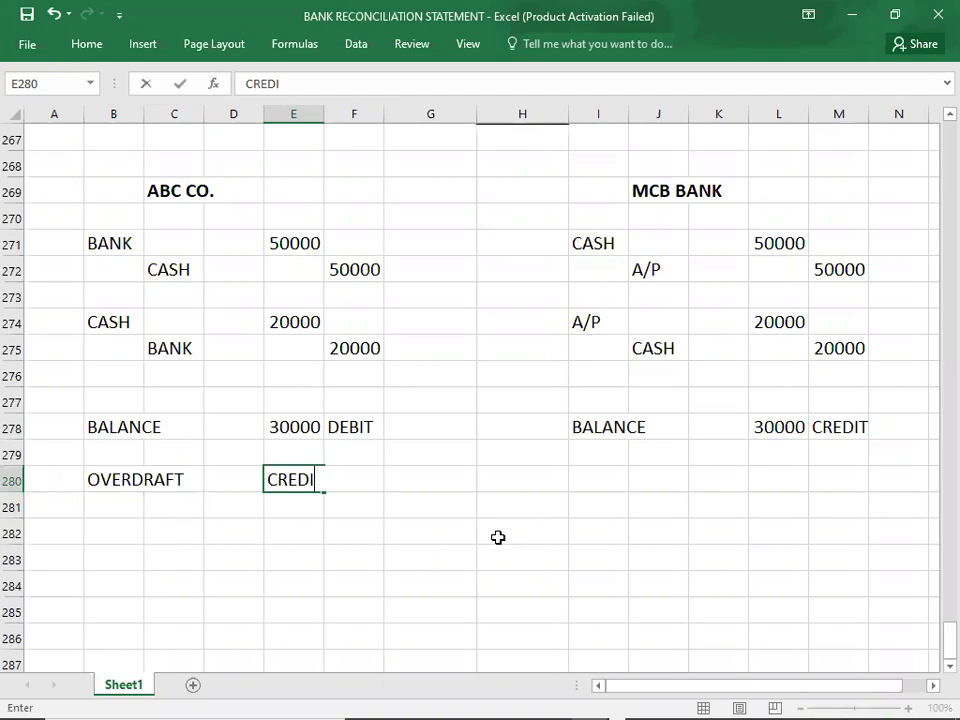
Under the MCB BANK balance, enter OVERDRAFT in I280 and DEBIT in L280
click(592, 484)
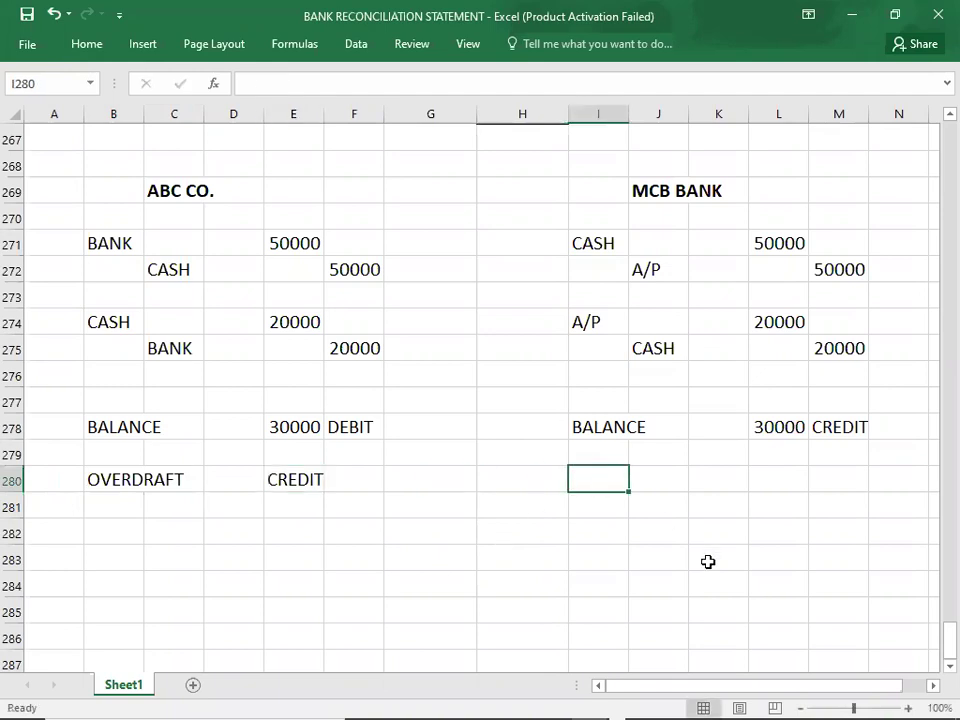
text(OVR)
key(BackSpace)
text(E)
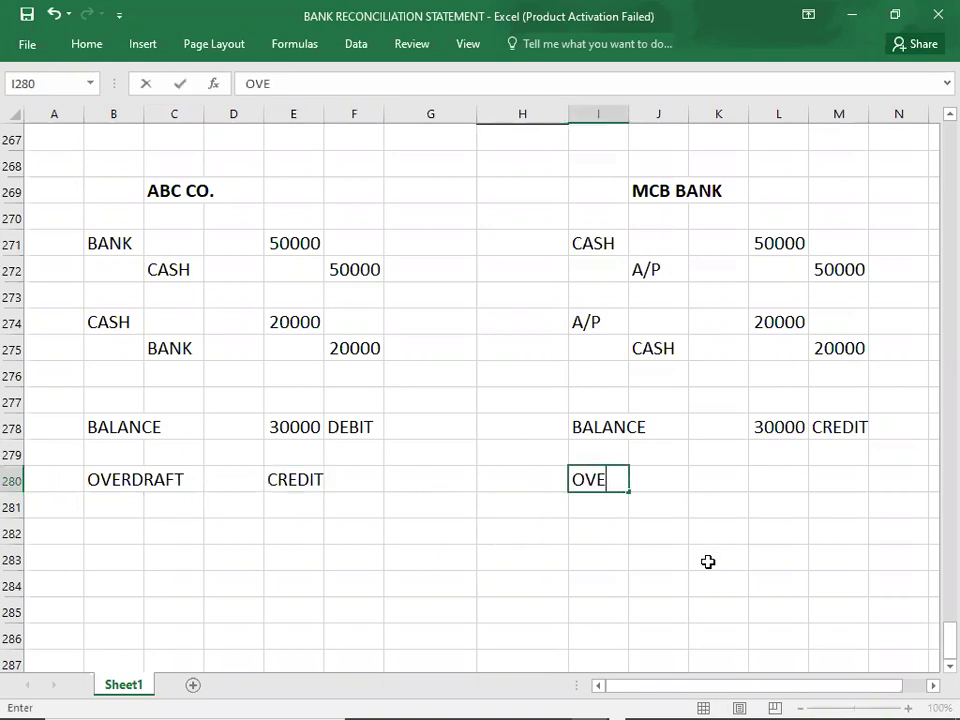
text(RDRAFT)
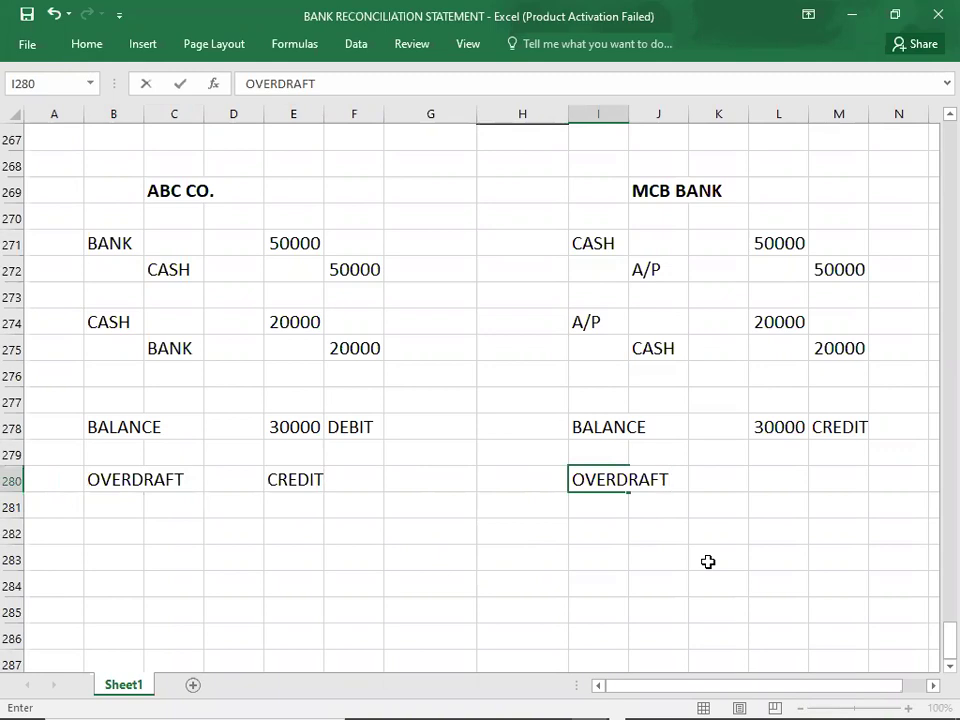
key(Right)
key(Right)
key(Right)
text(DEBIT)
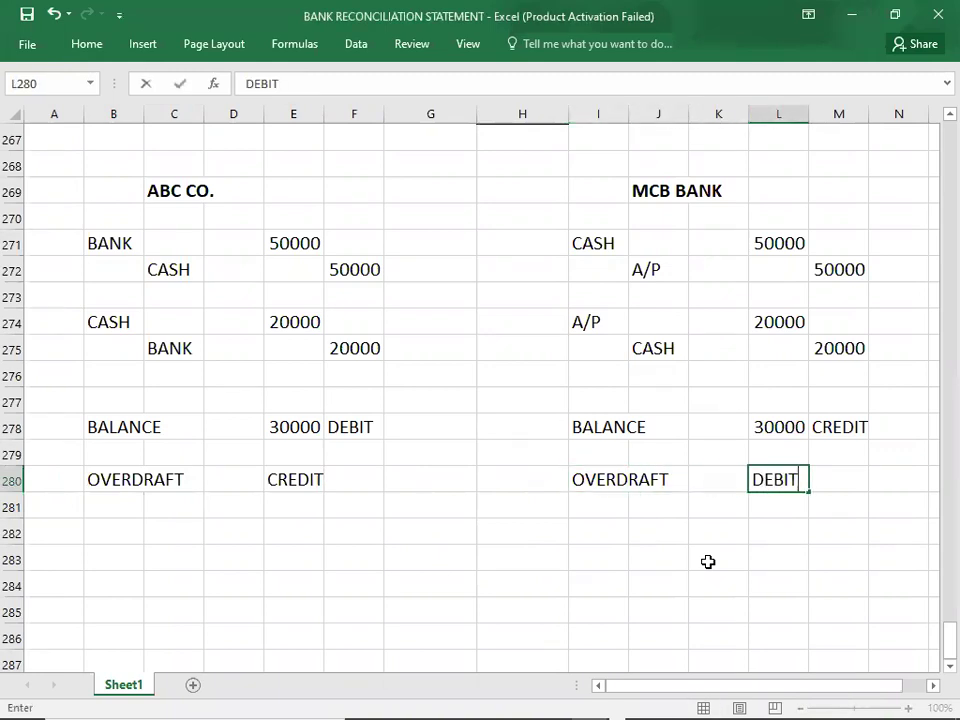
key(Return)
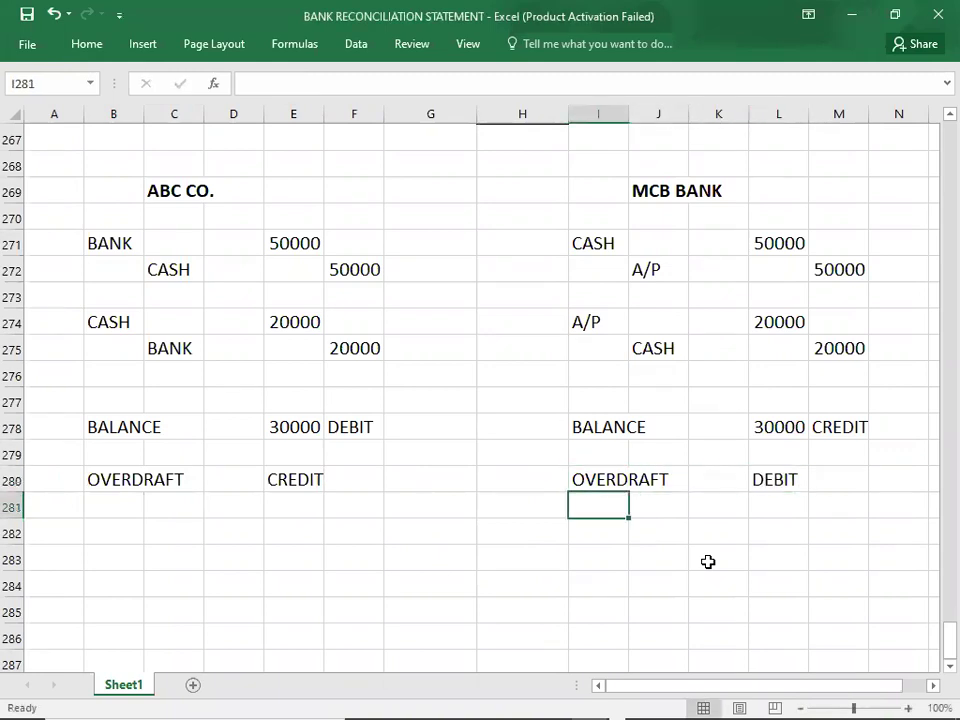
click(104, 480)
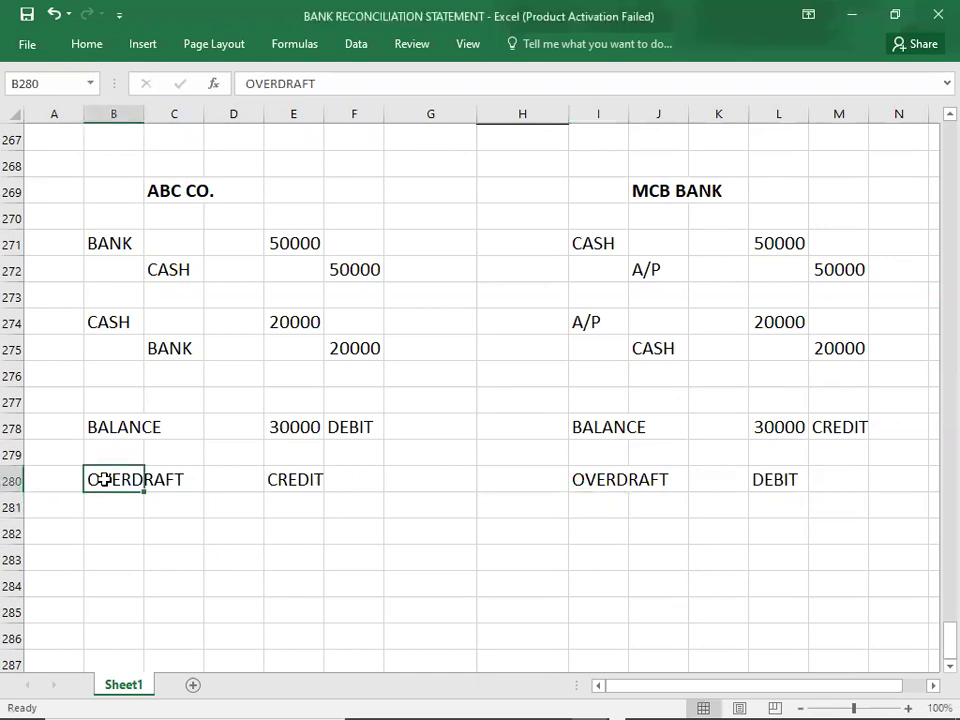
click(55, 481)
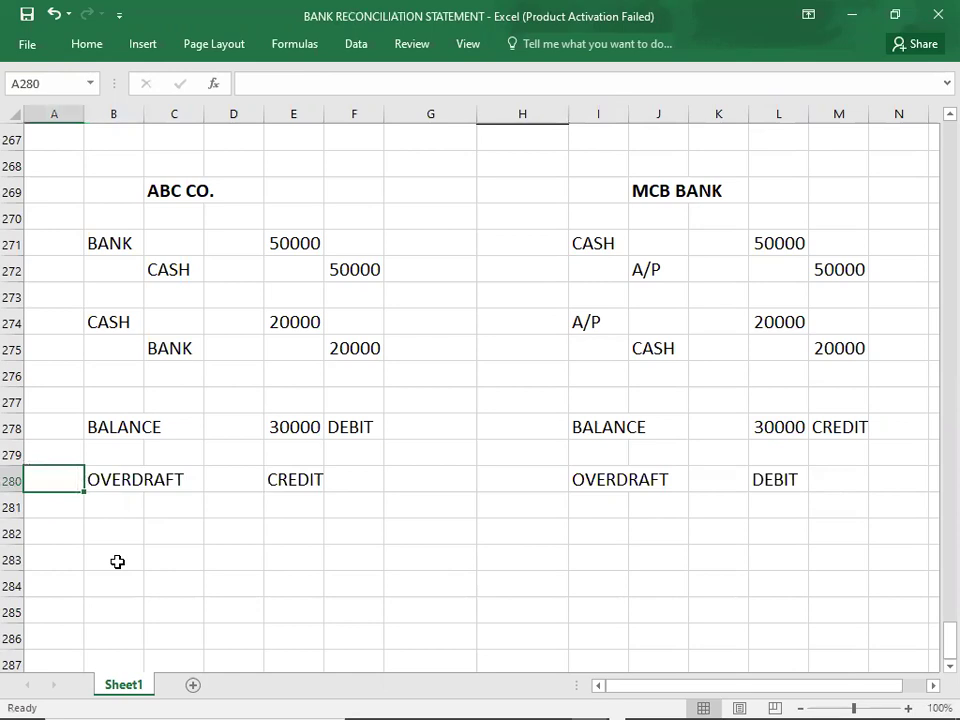
click(600, 484)
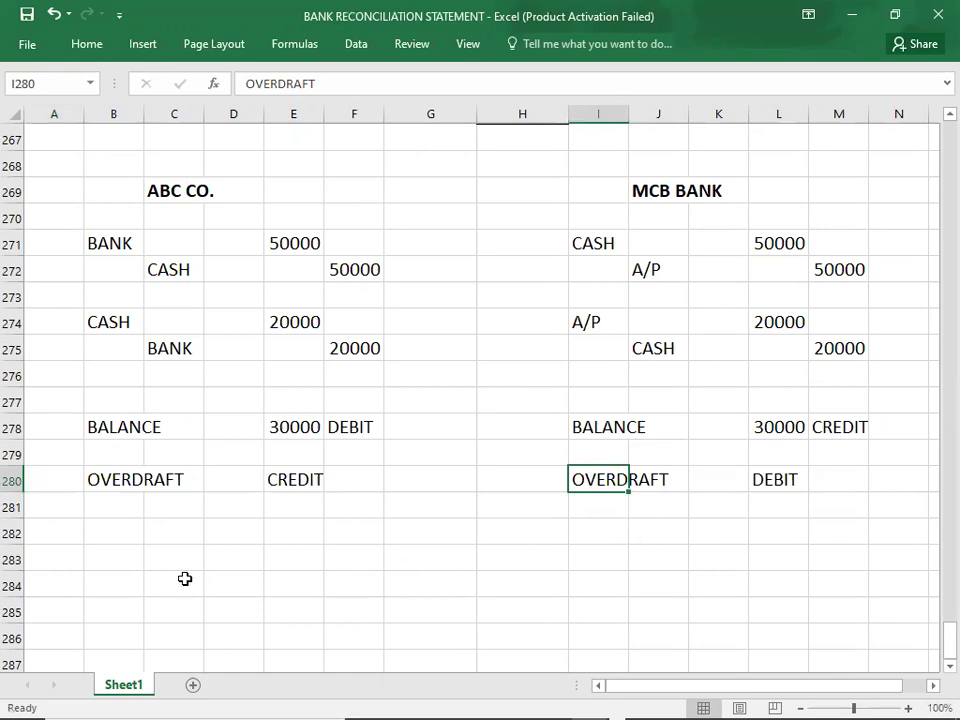
click(54, 481)
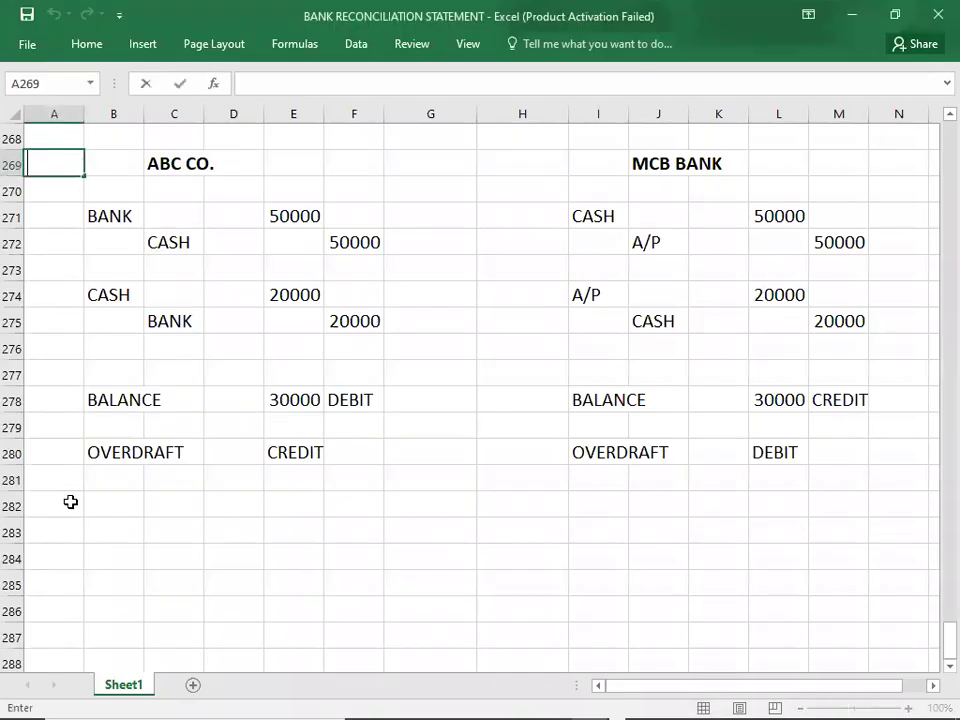
Switch from the worksheet to the bank reconciliation statement PDF
click(71, 502)
key(alt+Tab)
key(alt+Tab)
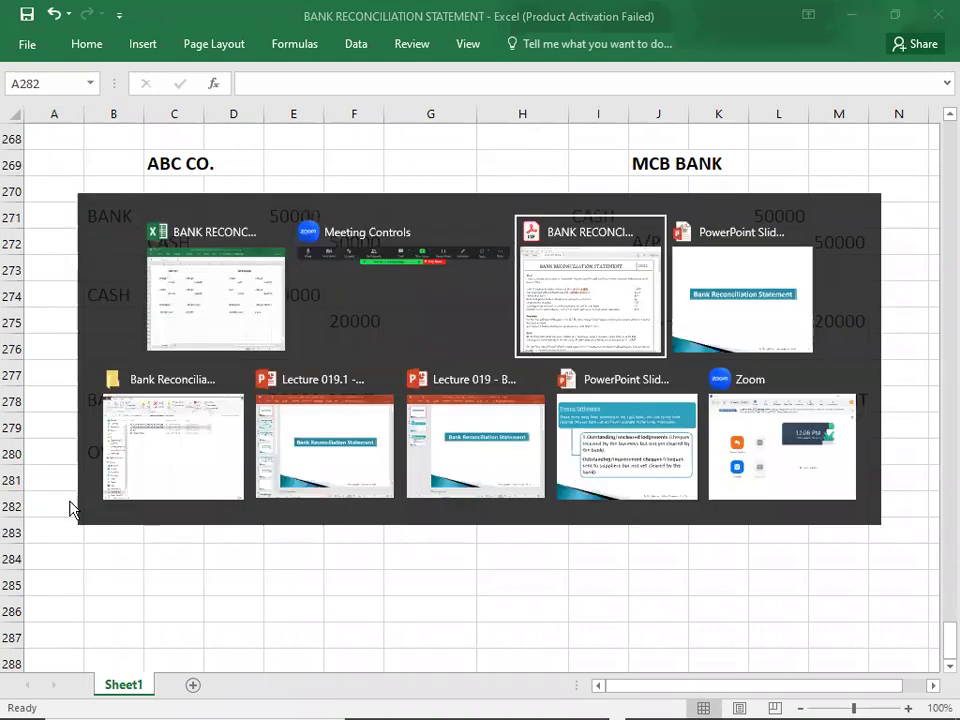